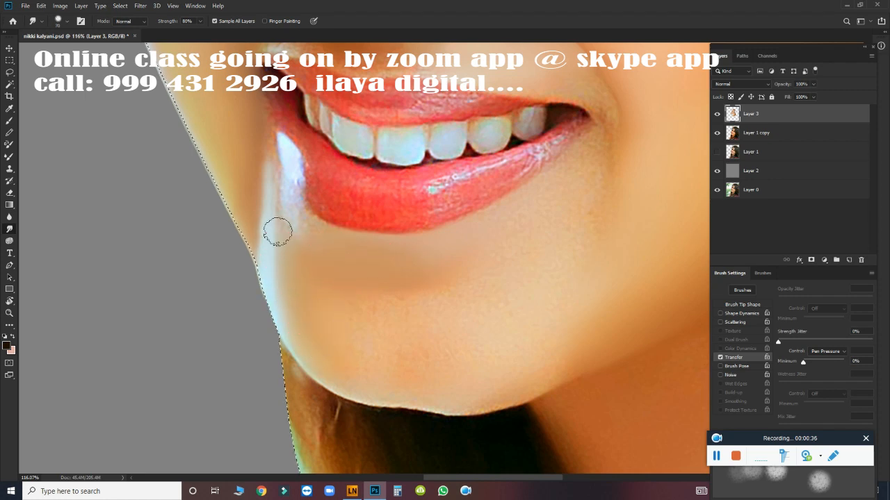
# - Smooth the chin skin and bright jawline edge below the lower lip with Smudge strokes at 80% strength on Layer 3
pyautogui.moveTo(275, 230)
pyautogui.mouseDown()
pyautogui.moveTo(281, 167)
pyautogui.moveTo(275, 173)
pyautogui.moveTo(268, 89)
pyautogui.moveTo(277, 201)
pyautogui.moveTo(286, 187)
pyautogui.moveTo(298, 207)
pyautogui.moveTo(294, 224)
pyautogui.moveTo(287, 205)
pyautogui.moveTo(287, 220)
pyautogui.moveTo(286, 190)
pyautogui.moveTo(294, 227)
pyautogui.moveTo(299, 210)
pyautogui.moveTo(328, 231)
pyautogui.moveTo(314, 224)
pyautogui.moveTo(307, 237)
pyautogui.moveTo(292, 235)
pyautogui.moveTo(306, 245)
pyautogui.moveTo(296, 262)
pyautogui.moveTo(278, 250)
pyautogui.moveTo(268, 296)
pyautogui.mouseUp()
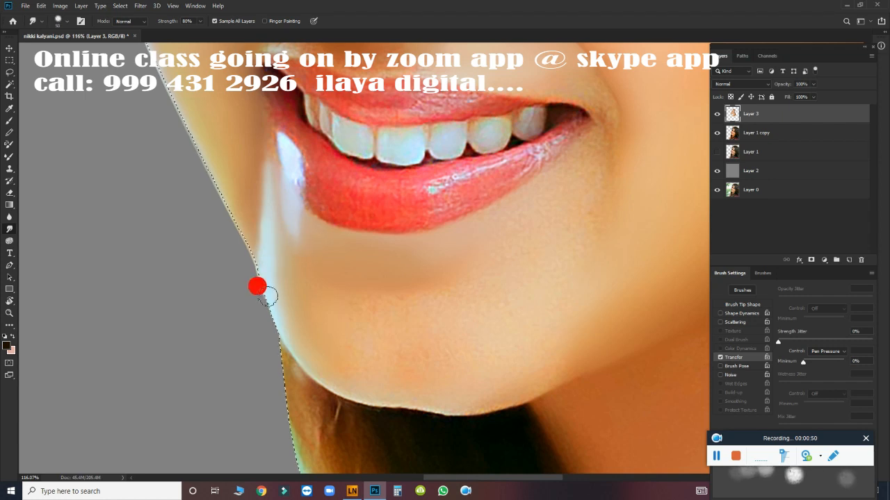
pyautogui.moveTo(285, 253)
pyautogui.mouseDown()
pyautogui.moveTo(255, 193)
pyautogui.moveTo(248, 269)
pyautogui.mouseUp()
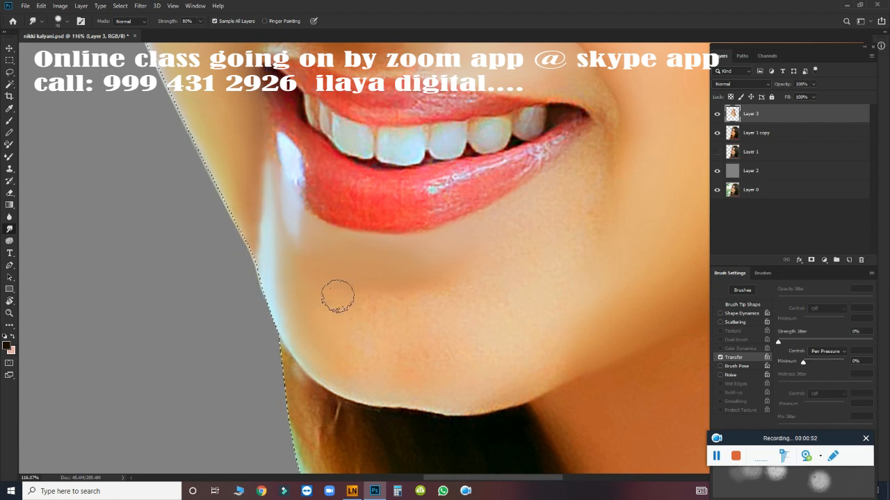
pyautogui.moveTo(387, 323)
pyautogui.mouseDown()
pyautogui.moveTo(393, 313)
pyautogui.moveTo(471, 308)
pyautogui.moveTo(418, 311)
pyautogui.mouseUp()
pyautogui.moveTo(330, 265)
pyautogui.mouseDown()
pyautogui.moveTo(430, 270)
pyautogui.moveTo(403, 260)
pyautogui.moveTo(432, 258)
pyautogui.mouseUp()
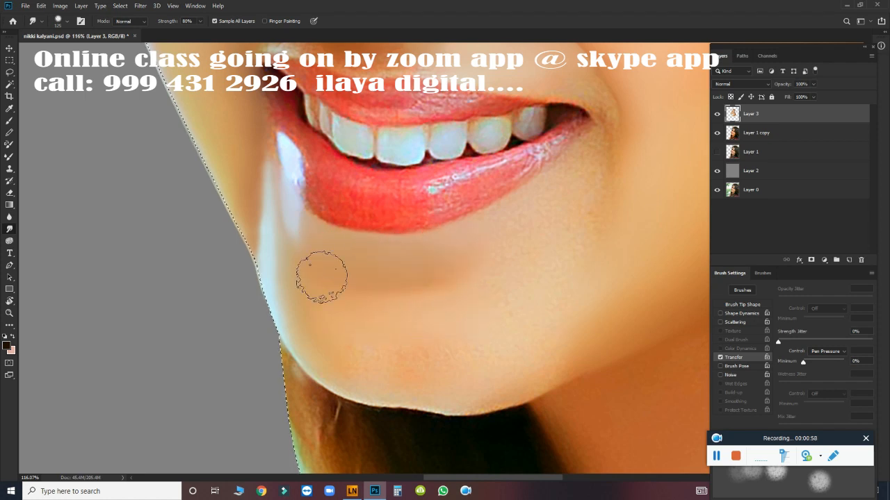
pyautogui.moveTo(319, 339)
pyautogui.mouseDown()
pyautogui.moveTo(374, 364)
pyautogui.moveTo(355, 358)
pyautogui.moveTo(494, 369)
pyautogui.moveTo(518, 330)
pyautogui.moveTo(477, 321)
pyautogui.moveTo(526, 299)
pyautogui.moveTo(576, 298)
pyautogui.mouseUp()
pyautogui.moveTo(518, 351)
pyautogui.mouseDown()
pyautogui.moveTo(489, 379)
pyautogui.moveTo(445, 362)
pyautogui.moveTo(508, 275)
pyautogui.moveTo(324, 359)
pyautogui.moveTo(294, 332)
pyautogui.moveTo(302, 359)
pyautogui.moveTo(296, 344)
pyautogui.moveTo(341, 379)
pyautogui.mouseUp()
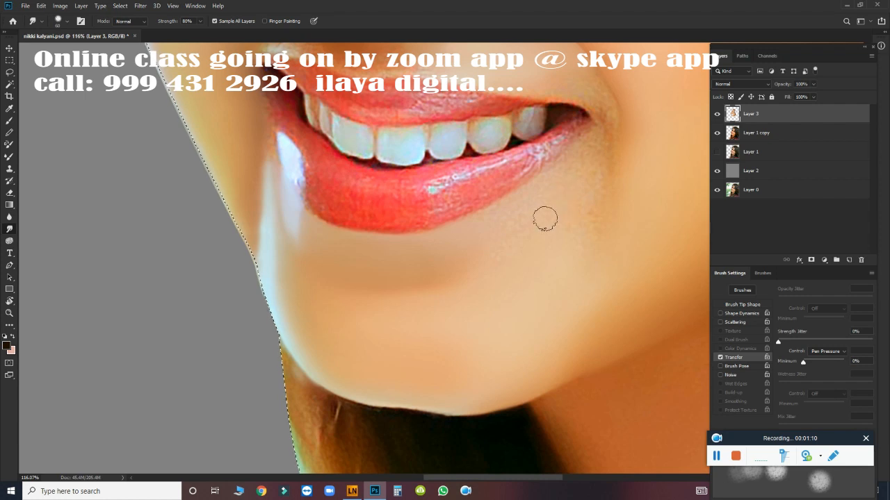
# - Trace a Pen path along the lower edge of the bottom lip, from the right mouth corner around to the left one
pyautogui.press('p')
pyautogui.moveTo(543, 227)
pyautogui.mouseDown()
pyautogui.moveTo(532, 215)
pyautogui.moveTo(496, 214)
pyautogui.moveTo(591, 241)
pyautogui.moveTo(424, 268)
pyautogui.moveTo(463, 318)
pyautogui.moveTo(484, 216)
pyautogui.moveTo(476, 219)
pyautogui.mouseUp()
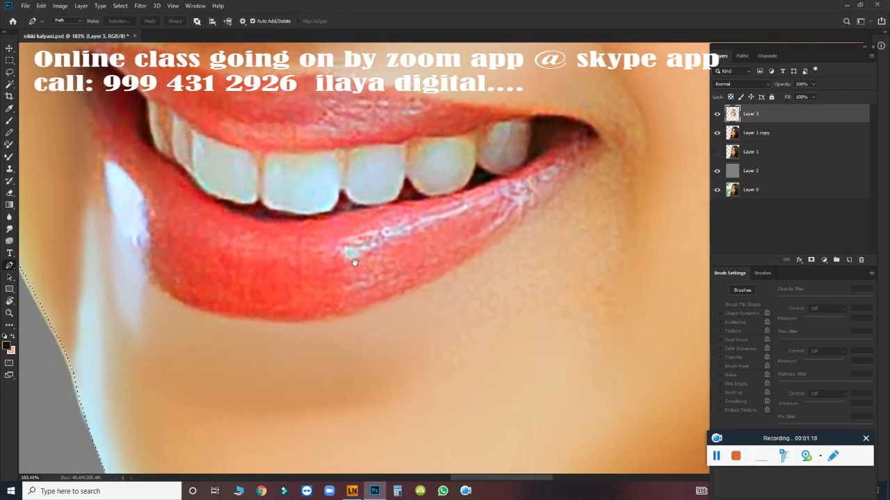
pyautogui.moveTo(608, 150); pyautogui.dragTo(580, 156)
pyautogui.click(595, 142)
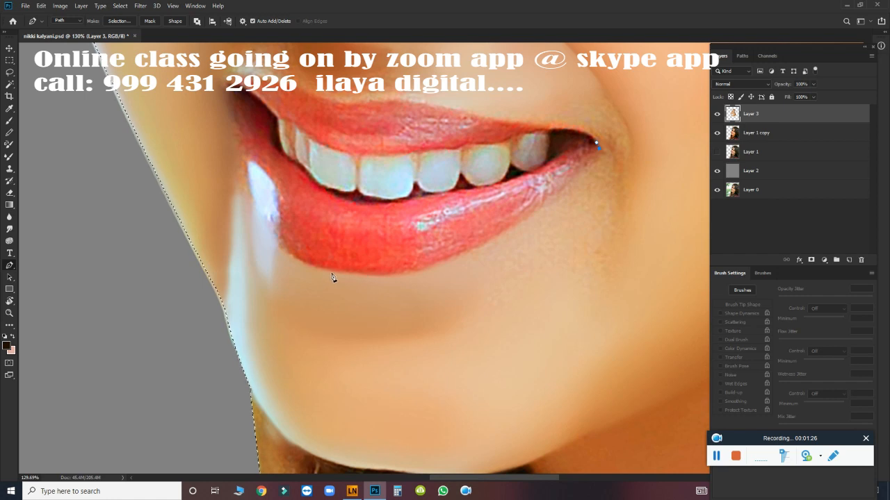
pyautogui.moveTo(326, 269); pyautogui.dragTo(179, 237)
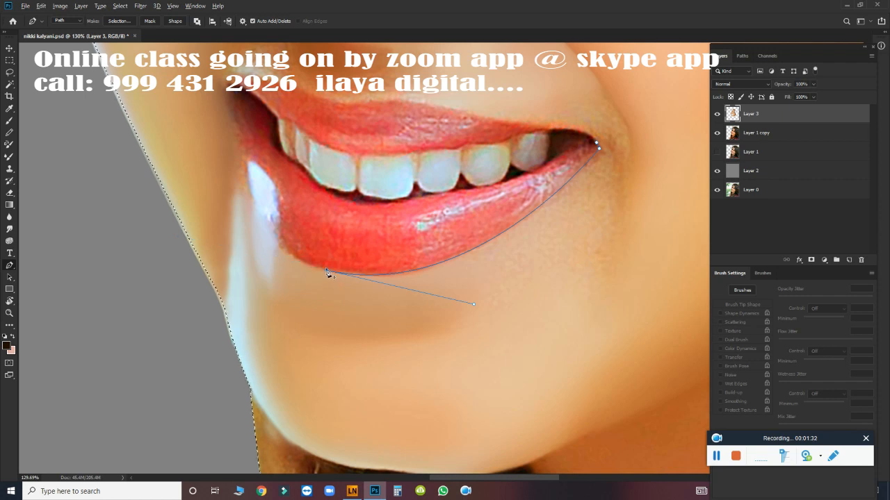
pyautogui.moveTo(375, 237); pyautogui.dragTo(434, 238)
pyautogui.moveTo(358, 217); pyautogui.dragTo(446, 300)
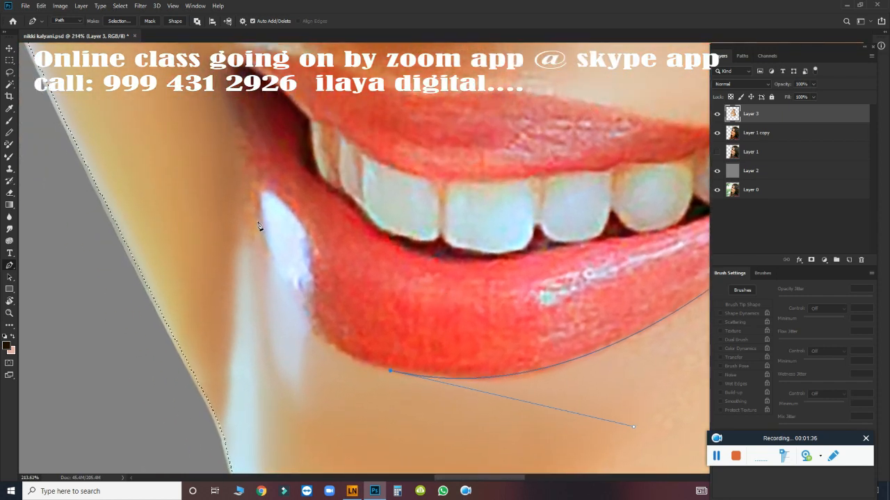
pyautogui.moveTo(257, 216); pyautogui.dragTo(239, 93)
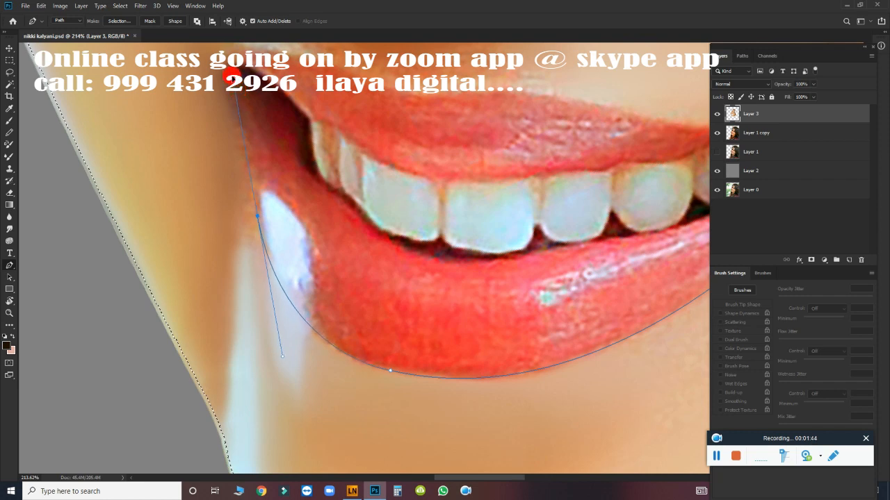
pyautogui.moveTo(232, 76); pyautogui.dragTo(230, 77)
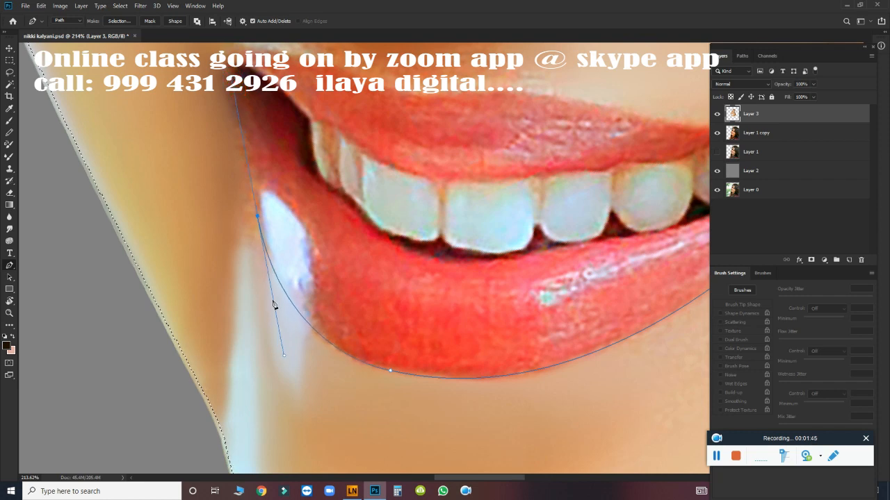
pyautogui.click(232, 69)
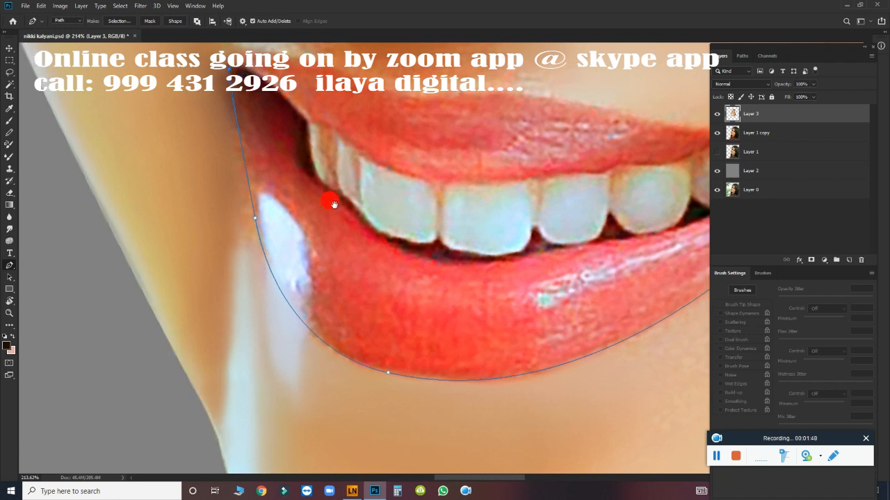
# - Continue the lip path around the left mouth corner and along the upper lip's edge to the far side of its central dip
pyautogui.scroll(4, 333, 199)
pyautogui.click(239, 188)
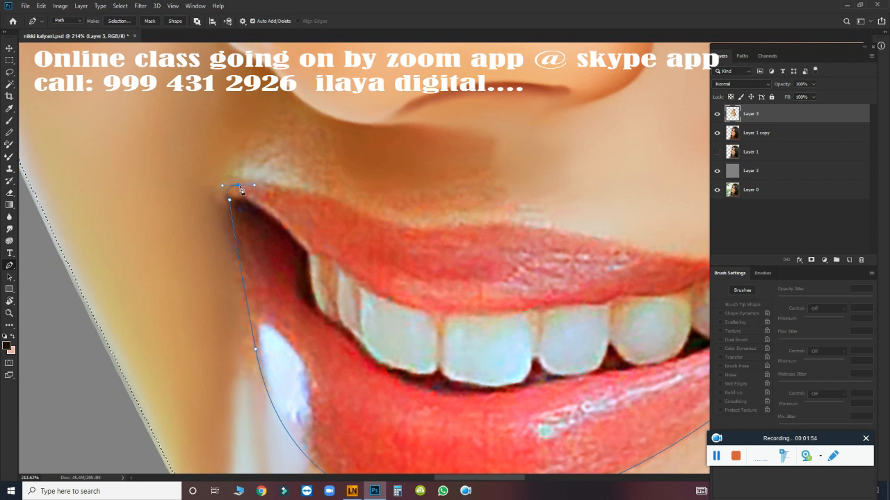
pyautogui.keyDown('alt'); pyautogui.click(239, 188); pyautogui.keyUp('alt')
pyautogui.moveTo(420, 232); pyautogui.dragTo(493, 265)
pyautogui.moveTo(353, 210); pyautogui.dragTo(391, 232)
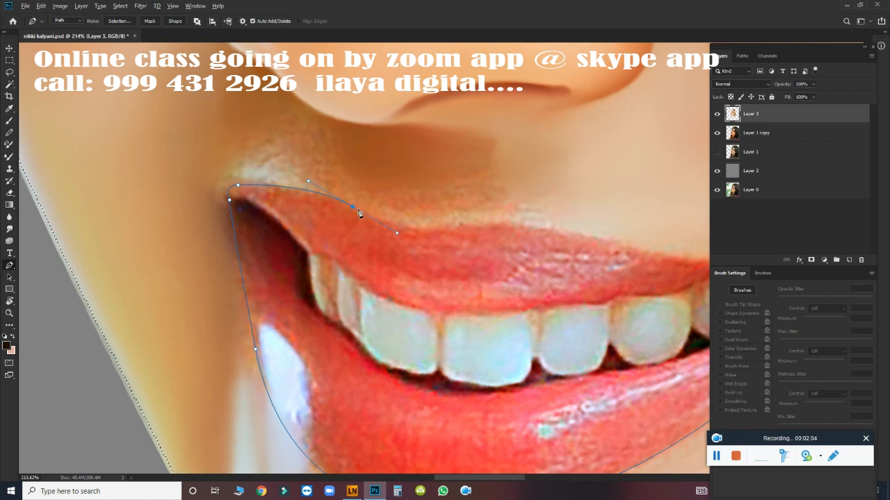
pyautogui.keyDown('alt'); pyautogui.click(352, 207); pyautogui.keyUp('alt')
pyautogui.moveTo(479, 221); pyautogui.dragTo(511, 216)
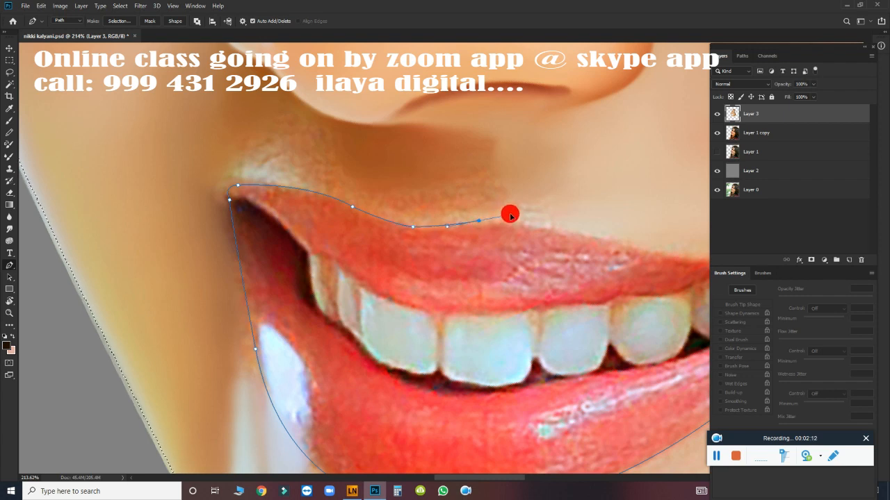
pyautogui.moveTo(559, 257); pyautogui.dragTo(268, 173)
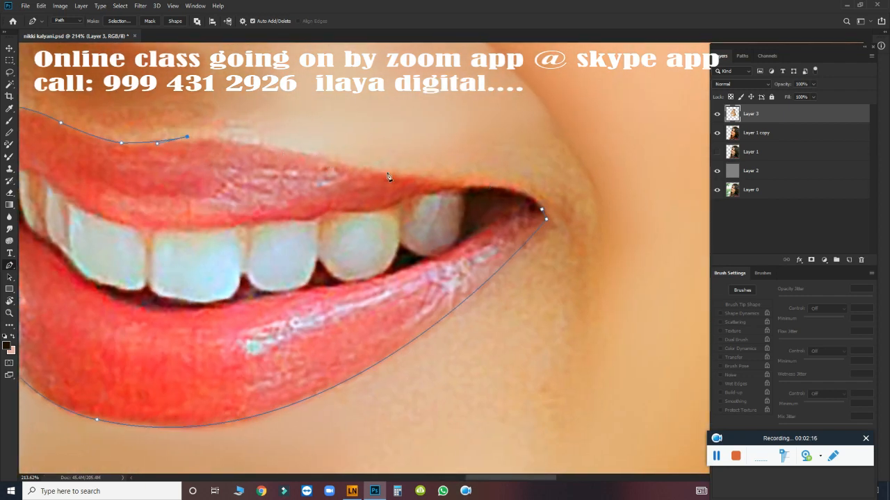
pyautogui.moveTo(471, 184); pyautogui.dragTo(512, 189)
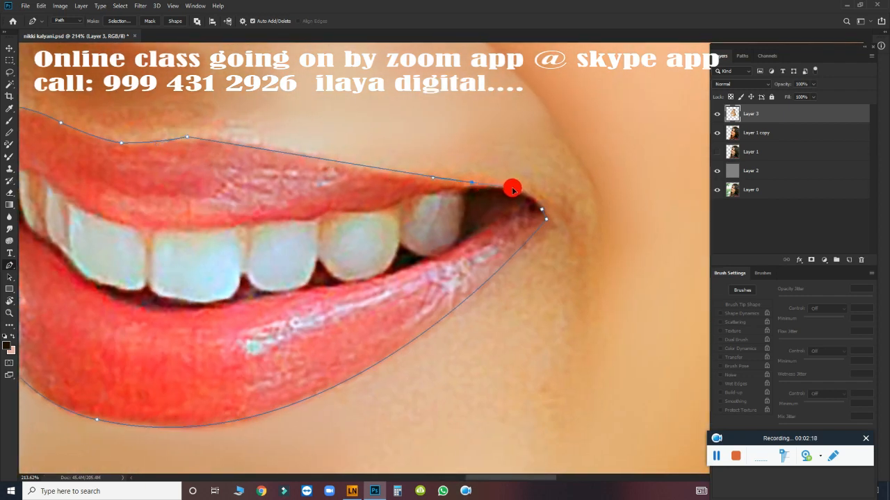
pyautogui.hotkey('ctrl', 'z')
pyautogui.hotkey('ctrl', 'z')
pyautogui.hotkey('ctrl', 'z')
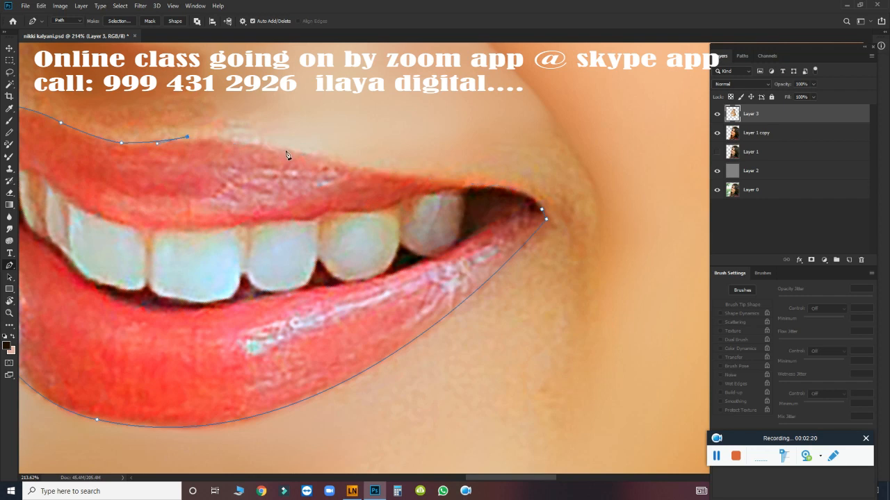
# - Curve the lip path along the rest of the upper lip's edge and close it at the right mouth corner
pyautogui.moveTo(296, 152); pyautogui.dragTo(336, 169)
pyautogui.moveTo(509, 189); pyautogui.dragTo(551, 185)
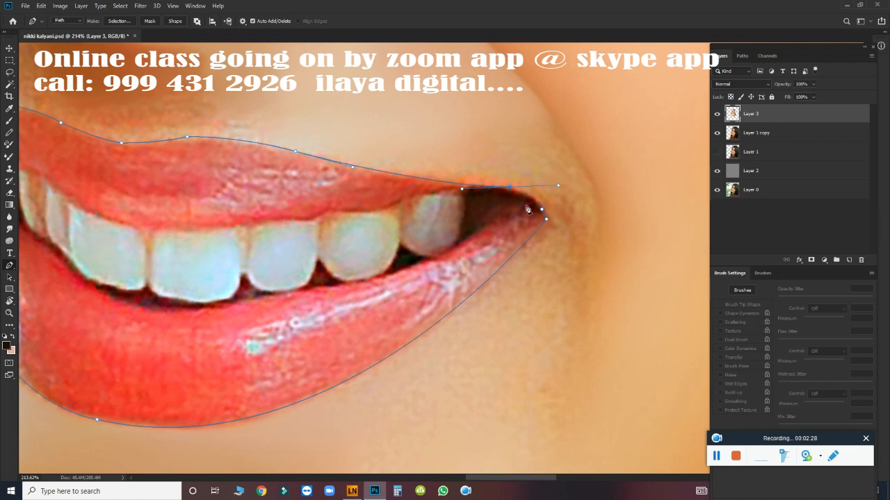
pyautogui.hotkey('ctrl', 'z')
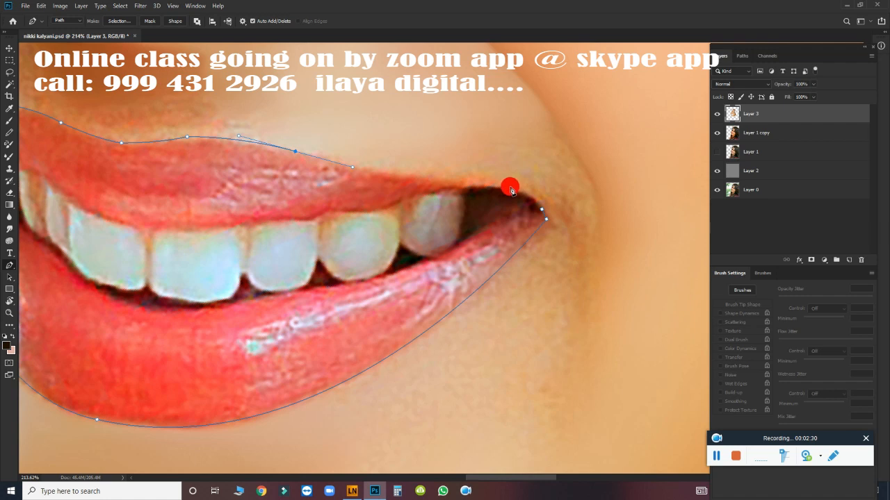
pyautogui.moveTo(509, 187); pyautogui.dragTo(547, 185)
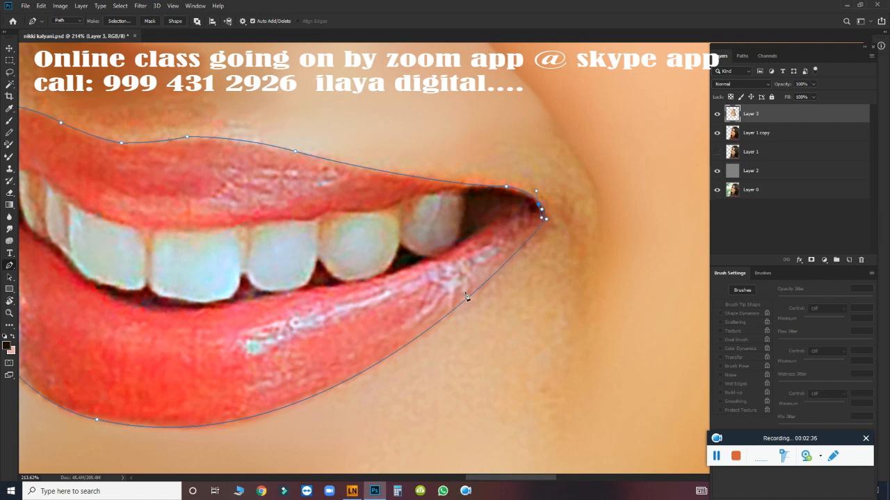
# - Convert the closed lip path into a selection and feather it
pyautogui.hotkey('ctrl', 'Return')
pyautogui.moveTo(308, 245); pyautogui.dragTo(464, 220)
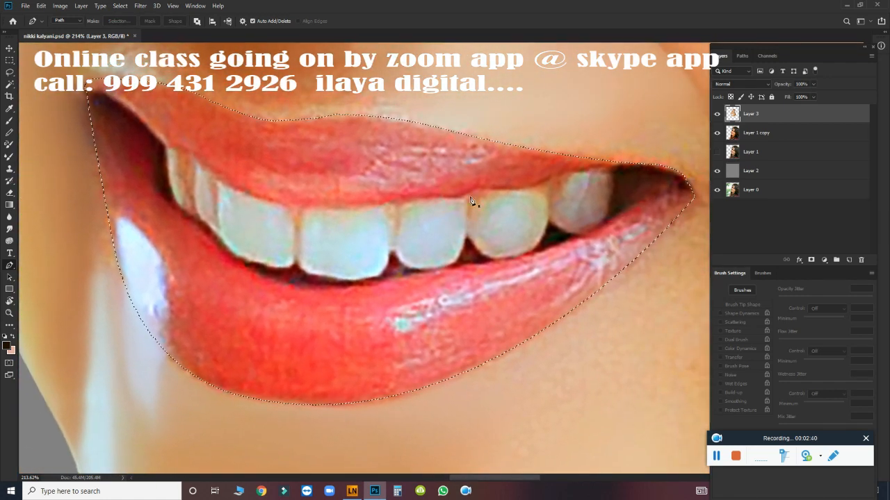
pyautogui.hotkey('shift', 'F6')
pyautogui.press('Return')
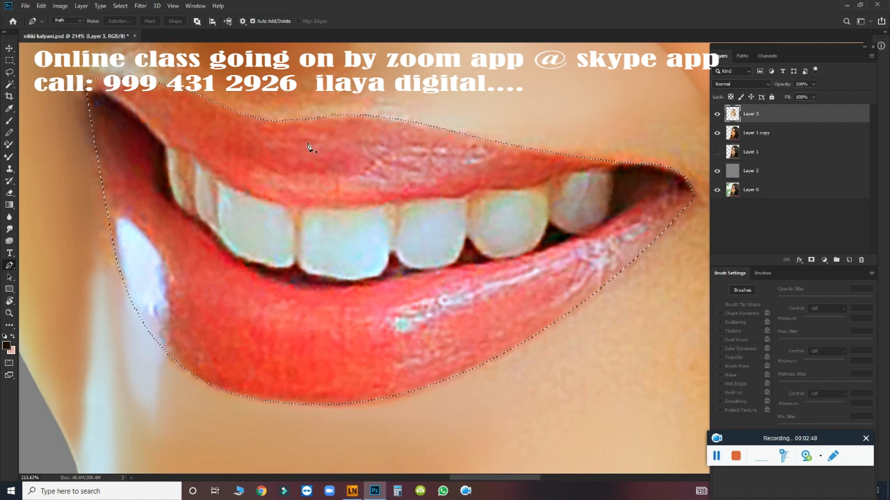
# - Darken the selected mouth area on Layer 1 copy with Levels, setting the black input level to 28
pyautogui.click(771, 133)
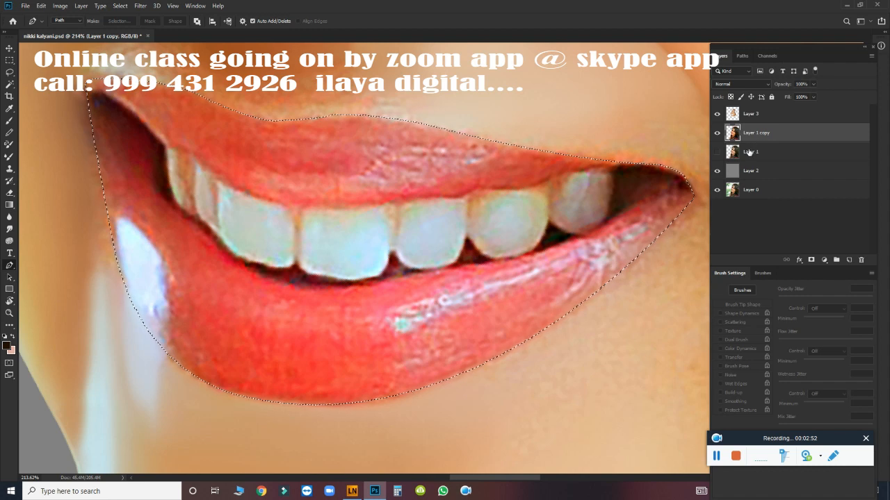
pyautogui.hotkey('ctrl', 'l')
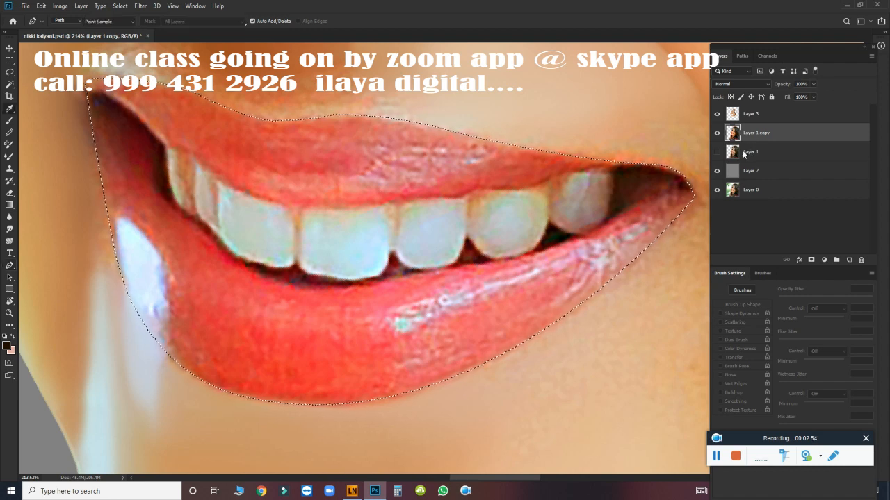
pyautogui.moveTo(588, 206)
pyautogui.mouseDown()
pyautogui.moveTo(612, 210)
pyautogui.moveTo(601, 209)
pyautogui.mouseUp()
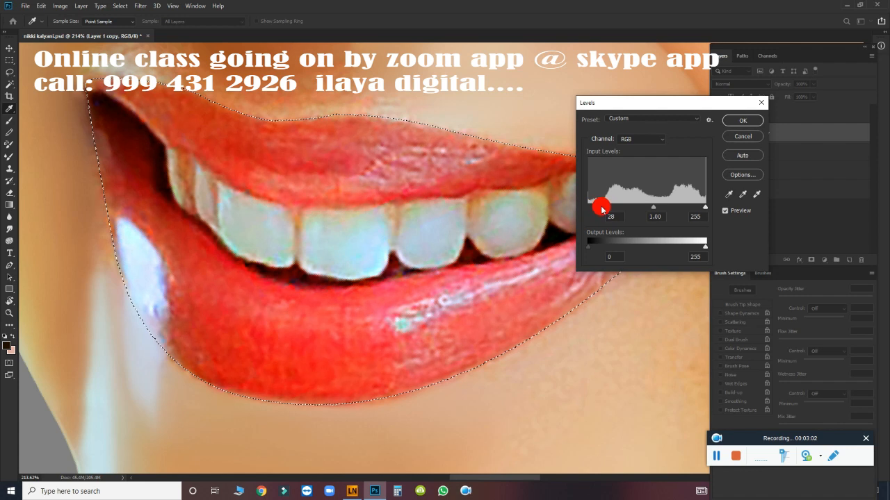
pyautogui.click(741, 121)
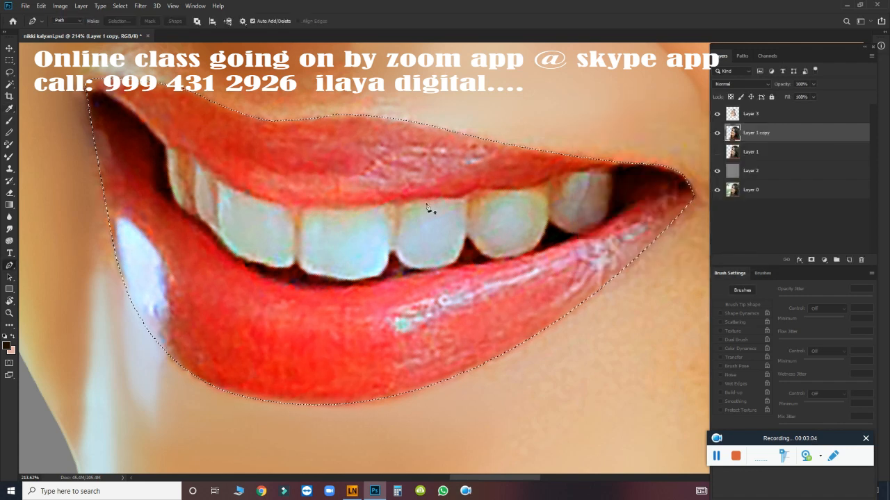
# - Smooth the left end of the upper lip on Layer 3 with a smaller Smudge brush
pyautogui.moveTo(431, 210); pyautogui.dragTo(460, 228)
pyautogui.click(763, 113)
pyautogui.moveTo(376, 211); pyautogui.dragTo(546, 306)
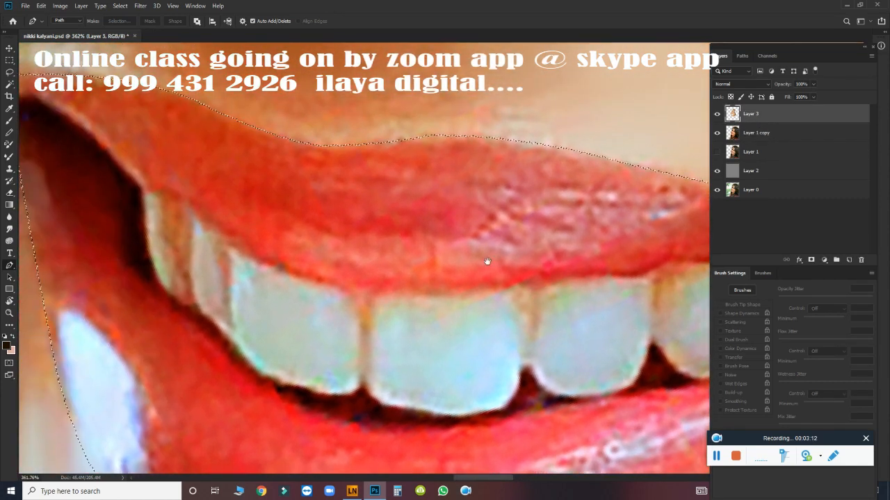
pyautogui.moveTo(341, 198); pyautogui.dragTo(354, 214)
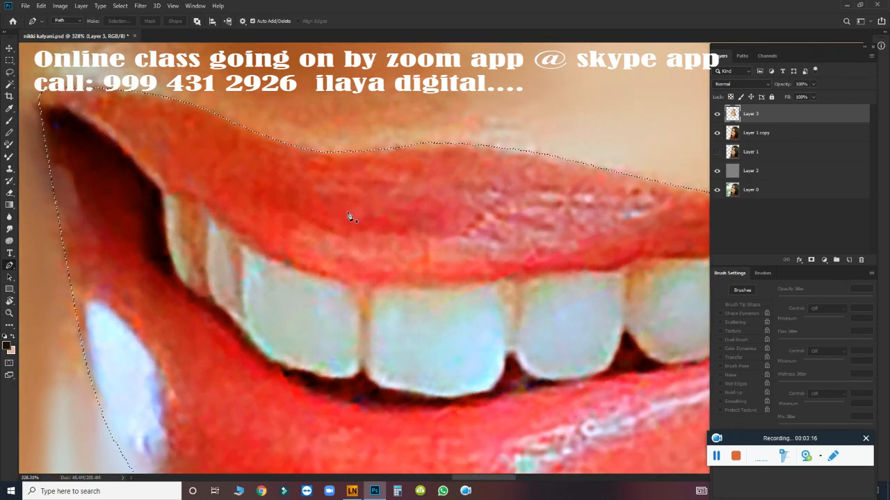
pyautogui.moveTo(455, 209); pyautogui.dragTo(457, 227)
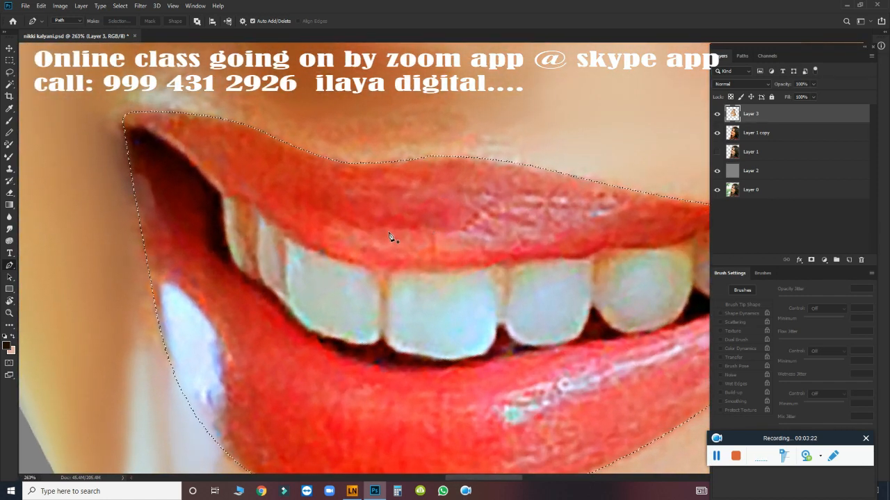
pyautogui.press('r')
pyautogui.press('[')
pyautogui.press('[')
pyautogui.press('[')
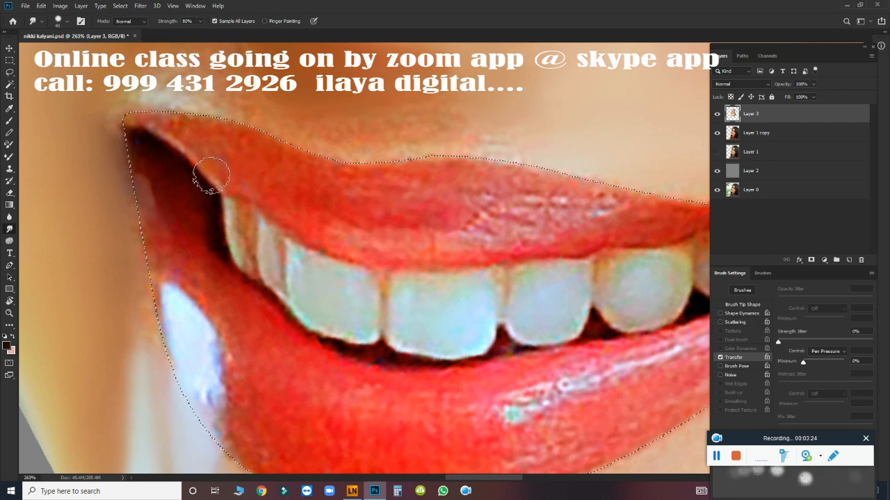
pyautogui.moveTo(240, 133); pyautogui.dragTo(238, 132)
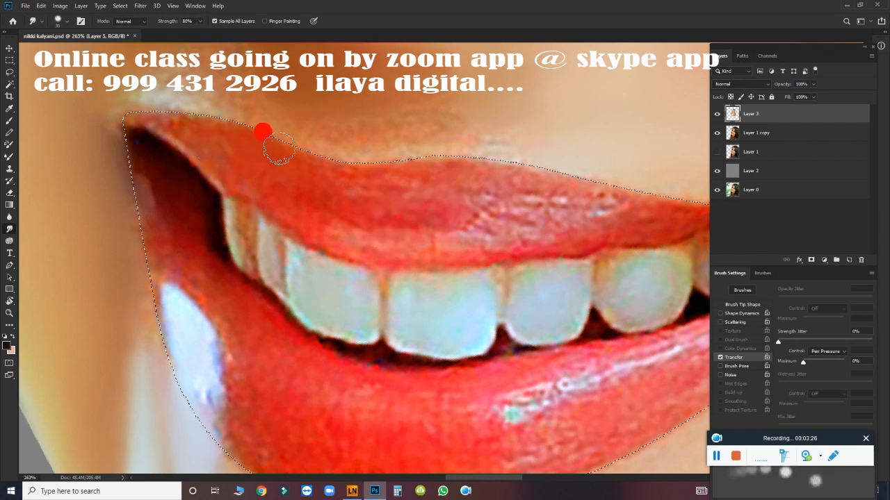
pyautogui.moveTo(299, 157); pyautogui.dragTo(186, 129)
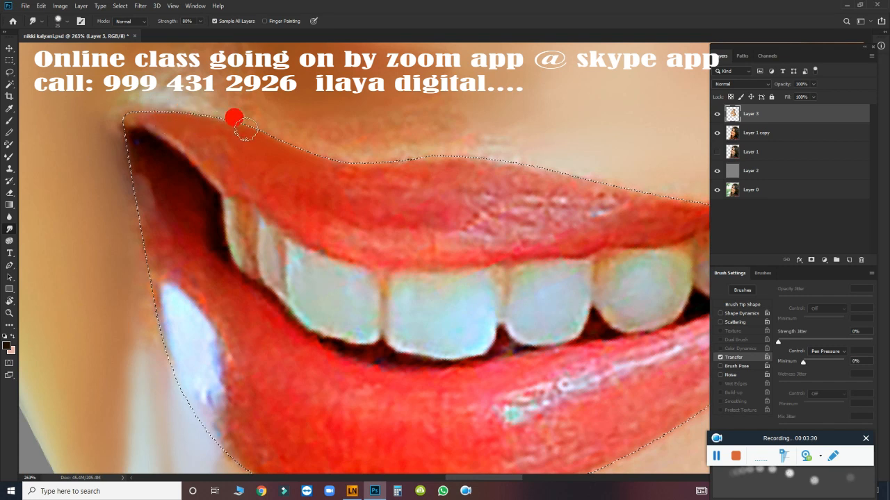
pyautogui.moveTo(245, 130); pyautogui.dragTo(212, 138)
# - Blend away the texture and highlights across the middle and right of the upper lip with a slightly larger Smudge brush
pyautogui.press(']')
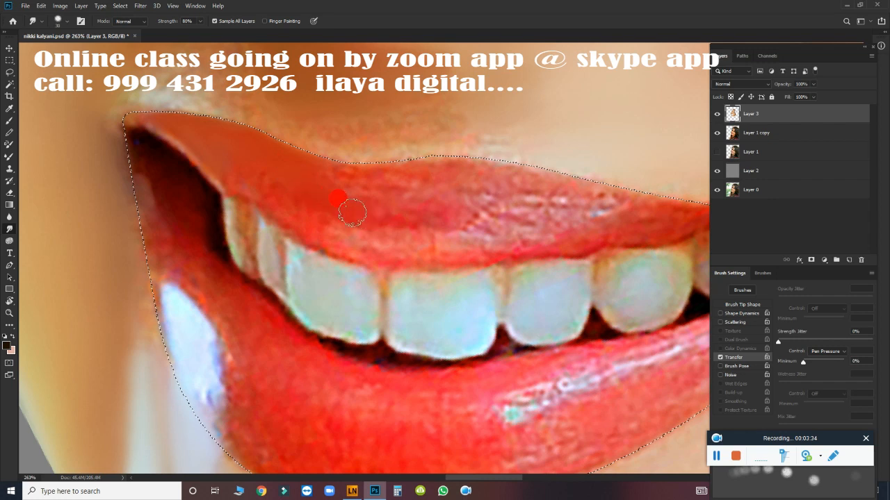
pyautogui.moveTo(352, 213)
pyautogui.mouseDown()
pyautogui.moveTo(446, 207)
pyautogui.moveTo(449, 216)
pyautogui.moveTo(396, 209)
pyautogui.mouseUp()
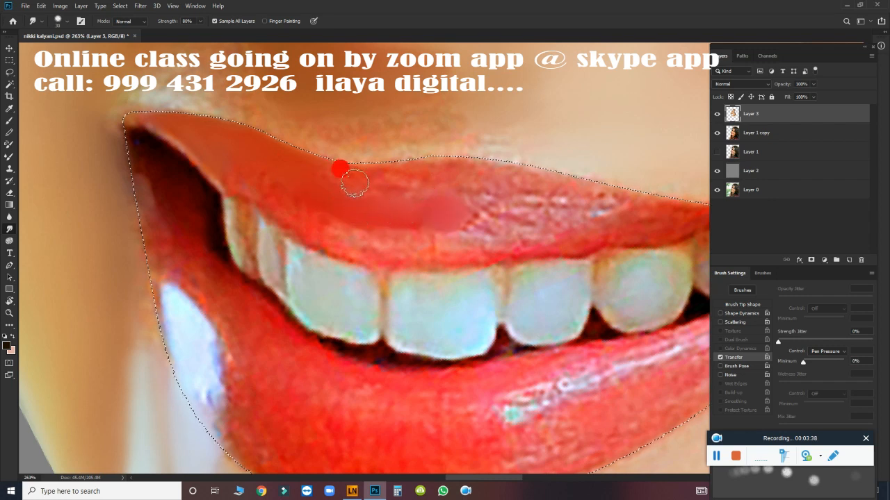
pyautogui.moveTo(355, 183)
pyautogui.mouseDown()
pyautogui.moveTo(342, 174)
pyautogui.moveTo(367, 178)
pyautogui.moveTo(272, 137)
pyautogui.moveTo(375, 200)
pyautogui.moveTo(407, 208)
pyautogui.mouseUp()
pyautogui.moveTo(366, 205)
pyautogui.mouseDown()
pyautogui.moveTo(560, 209)
pyautogui.moveTo(527, 191)
pyautogui.moveTo(533, 182)
pyautogui.moveTo(614, 199)
pyautogui.moveTo(462, 154)
pyautogui.moveTo(411, 165)
pyautogui.moveTo(495, 162)
pyautogui.moveTo(472, 165)
pyautogui.moveTo(545, 178)
pyautogui.moveTo(526, 168)
pyautogui.moveTo(608, 186)
pyautogui.moveTo(638, 207)
pyautogui.mouseUp()
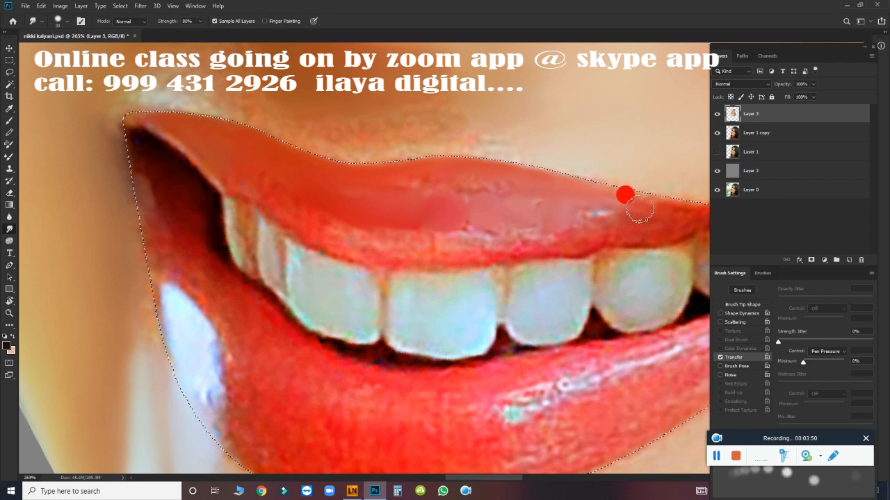
# - Smudge the texture out of the lower edge of the upper lip, from above the central front tooth toward the left corner
pyautogui.press('[')
pyautogui.moveTo(446, 245)
pyautogui.mouseDown()
pyautogui.moveTo(452, 239)
pyautogui.moveTo(455, 248)
pyautogui.moveTo(390, 242)
pyautogui.moveTo(410, 245)
pyautogui.mouseUp()
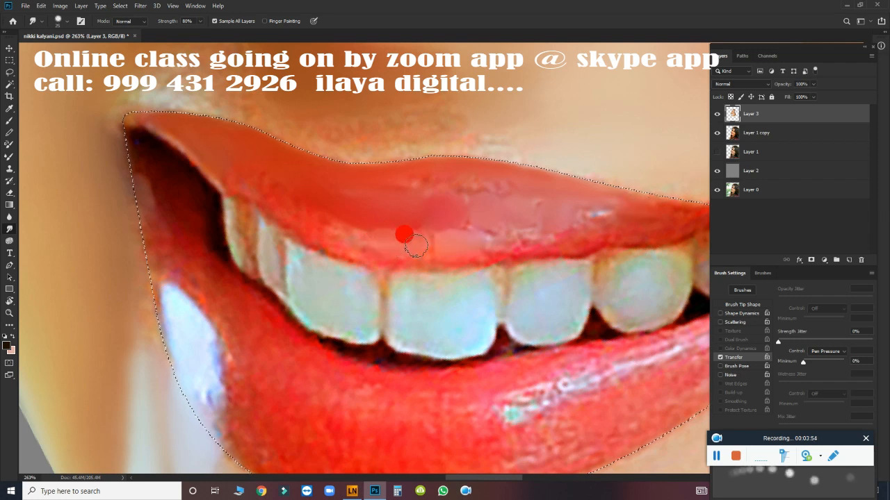
pyautogui.moveTo(331, 231)
pyautogui.mouseDown()
pyautogui.moveTo(322, 215)
pyautogui.moveTo(354, 230)
pyautogui.moveTo(348, 236)
pyautogui.mouseUp()
pyautogui.moveTo(299, 212)
pyautogui.mouseDown()
pyautogui.moveTo(239, 162)
pyautogui.moveTo(227, 167)
pyautogui.moveTo(302, 228)
pyautogui.moveTo(248, 155)
pyautogui.mouseUp()
# - Refine the upper lip's inner edge from the left mouth corner along the side teeth with a smaller Smudge brush
pyautogui.press('[')
pyautogui.press('[')
pyautogui.press('[')
pyautogui.moveTo(183, 154)
pyautogui.mouseDown()
pyautogui.moveTo(218, 187)
pyautogui.moveTo(139, 116)
pyautogui.moveTo(209, 173)
pyautogui.mouseUp()
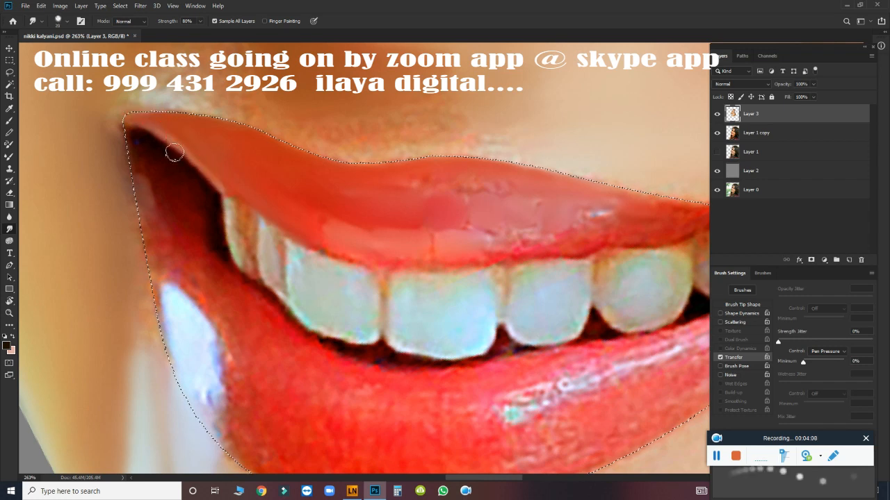
pyautogui.press(']')
pyautogui.press('[')
pyautogui.moveTo(145, 134)
pyautogui.mouseDown()
pyautogui.moveTo(182, 160)
pyautogui.moveTo(173, 149)
pyautogui.moveTo(216, 194)
pyautogui.mouseUp()
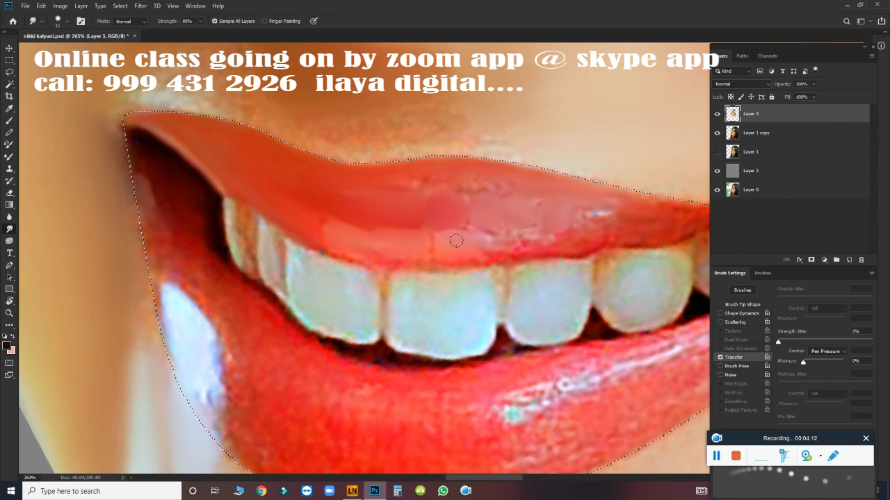
pyautogui.press(']')
pyautogui.moveTo(225, 162)
pyautogui.mouseDown()
pyautogui.moveTo(220, 172)
pyautogui.moveTo(241, 187)
pyautogui.mouseUp()
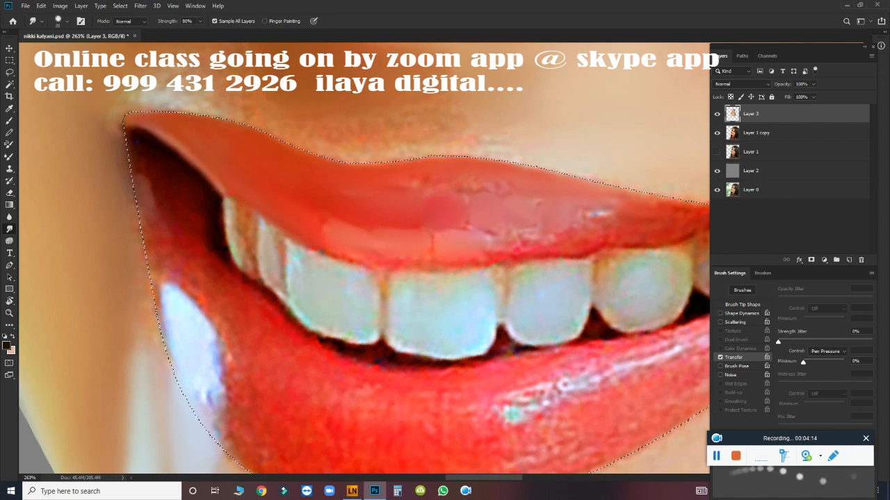
pyautogui.moveTo(332, 251); pyautogui.dragTo(321, 239)
# - Blend the right part of the upper lip and its middle highlights into smooth color with the Smudge tool
pyautogui.moveTo(369, 261)
pyautogui.mouseDown()
pyautogui.moveTo(413, 258)
pyautogui.moveTo(396, 239)
pyautogui.moveTo(392, 248)
pyautogui.moveTo(332, 228)
pyautogui.moveTo(346, 220)
pyautogui.moveTo(352, 200)
pyautogui.moveTo(403, 205)
pyautogui.moveTo(407, 190)
pyautogui.moveTo(465, 205)
pyautogui.moveTo(301, 190)
pyautogui.moveTo(282, 149)
pyautogui.mouseUp()
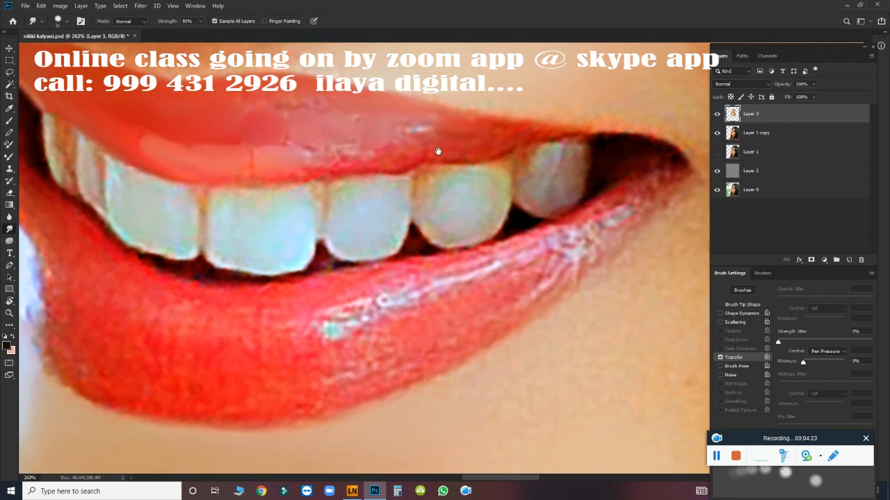
pyautogui.press('[')
pyautogui.moveTo(436, 136)
pyautogui.mouseDown()
pyautogui.moveTo(471, 131)
pyautogui.moveTo(419, 135)
pyautogui.moveTo(512, 127)
pyautogui.moveTo(658, 146)
pyautogui.moveTo(569, 125)
pyautogui.moveTo(571, 134)
pyautogui.moveTo(490, 145)
pyautogui.moveTo(456, 114)
pyautogui.moveTo(480, 125)
pyautogui.mouseUp()
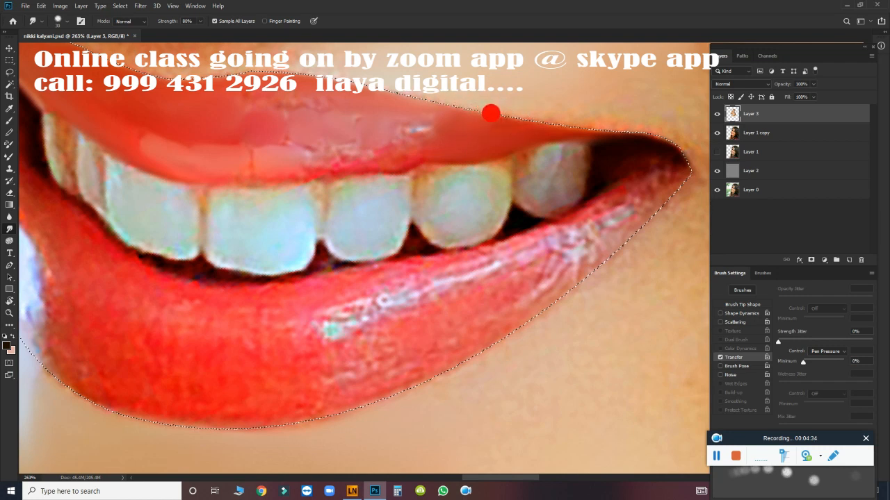
pyautogui.moveTo(451, 118)
pyautogui.mouseDown()
pyautogui.moveTo(410, 135)
pyautogui.moveTo(422, 130)
pyautogui.moveTo(414, 128)
pyautogui.moveTo(417, 136)
pyautogui.moveTo(242, 92)
pyautogui.moveTo(316, 102)
pyautogui.mouseUp()
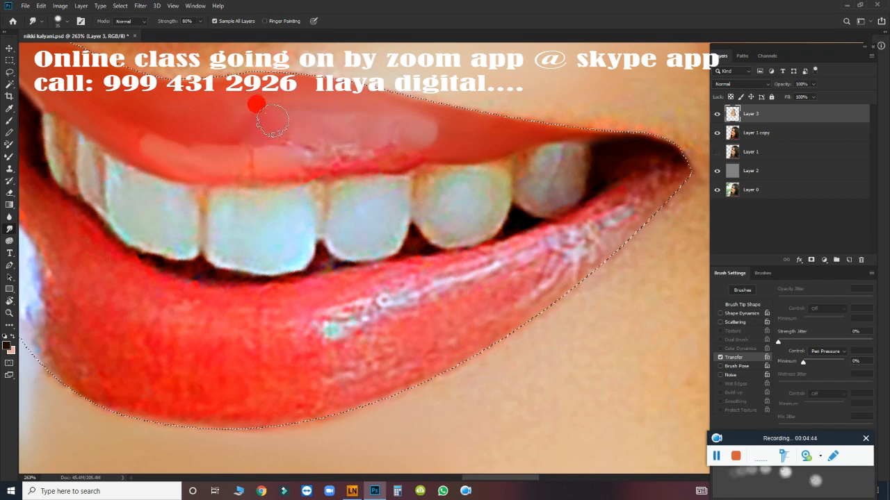
pyautogui.moveTo(257, 125)
pyautogui.mouseDown()
pyautogui.moveTo(338, 128)
pyautogui.moveTo(342, 137)
pyautogui.mouseUp()
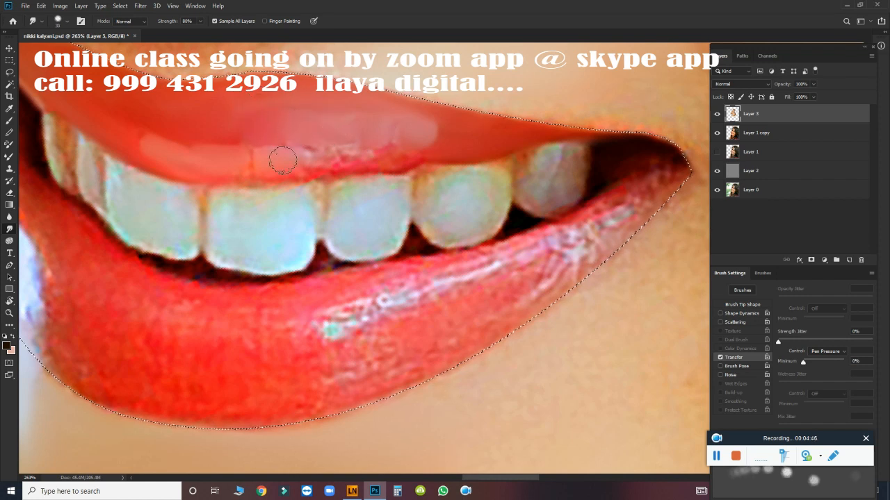
# - Smudge away the remaining highlight flecks and rough texture along the lower middle and right of the upper lip
pyautogui.moveTo(272, 159)
pyautogui.mouseDown()
pyautogui.moveTo(207, 158)
pyautogui.moveTo(246, 157)
pyautogui.moveTo(216, 169)
pyautogui.moveTo(243, 171)
pyautogui.moveTo(237, 177)
pyautogui.moveTo(194, 170)
pyautogui.moveTo(327, 172)
pyautogui.mouseUp()
pyautogui.moveTo(407, 163)
pyautogui.mouseDown()
pyautogui.moveTo(431, 154)
pyautogui.moveTo(261, 171)
pyautogui.moveTo(213, 170)
pyautogui.moveTo(155, 148)
pyautogui.moveTo(212, 156)
pyautogui.mouseUp()
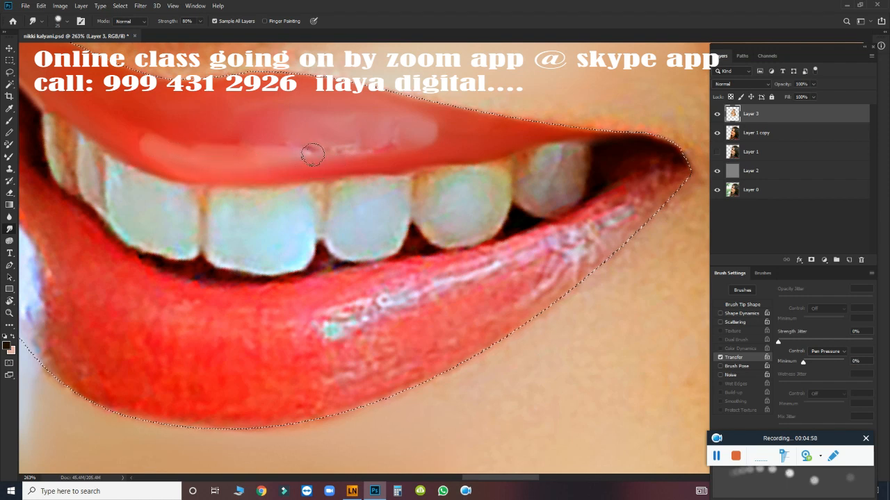
pyautogui.moveTo(312, 154)
pyautogui.mouseDown()
pyautogui.moveTo(345, 137)
pyautogui.moveTo(368, 139)
pyautogui.moveTo(258, 137)
pyautogui.mouseUp()
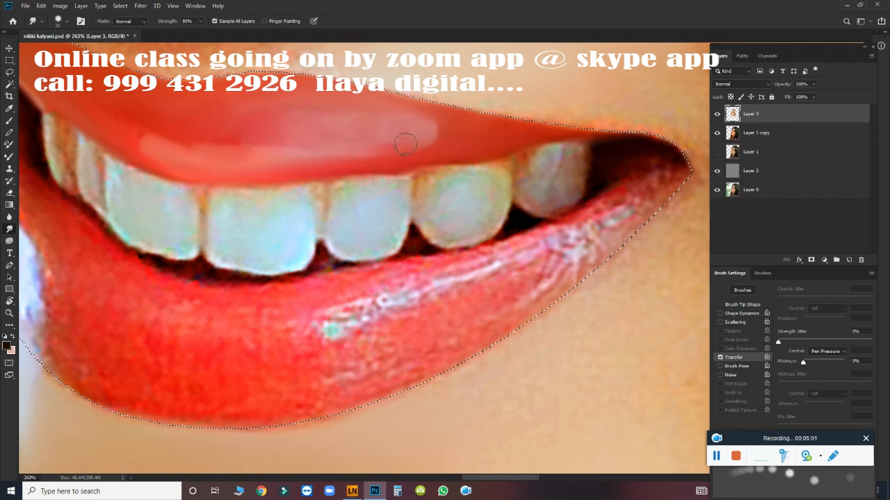
pyautogui.moveTo(406, 144)
pyautogui.mouseDown()
pyautogui.moveTo(361, 145)
pyautogui.moveTo(394, 154)
pyautogui.moveTo(382, 154)
pyautogui.moveTo(410, 142)
pyautogui.mouseUp()
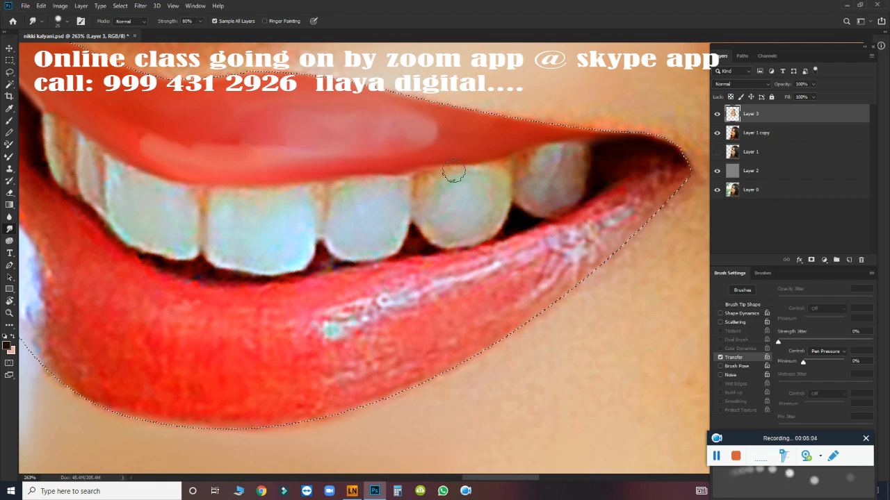
# - Even out the tones across the whole upper lip with a larger Smudge brush
pyautogui.moveTo(453, 174)
pyautogui.mouseDown()
pyautogui.moveTo(389, 179)
pyautogui.moveTo(455, 191)
pyautogui.mouseUp()
pyautogui.moveTo(406, 229); pyautogui.dragTo(347, 221)
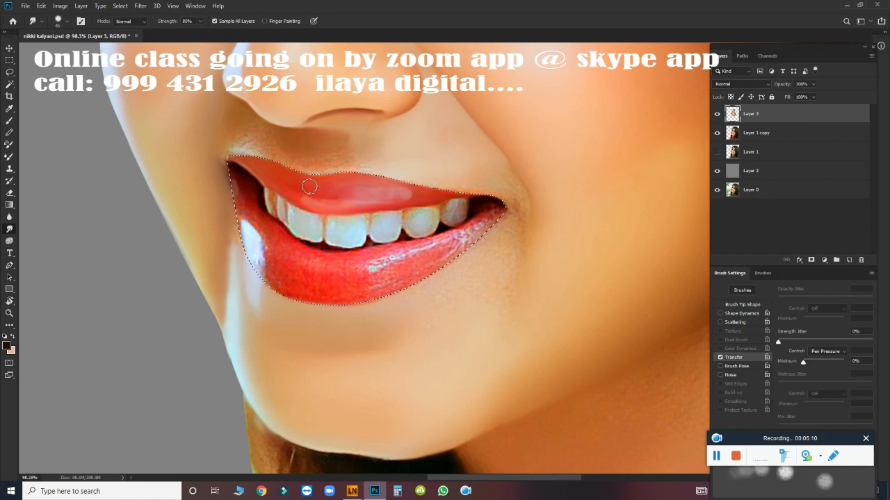
pyautogui.click(345, 179)
pyautogui.moveTo(376, 187)
pyautogui.mouseDown()
pyautogui.moveTo(342, 199)
pyautogui.moveTo(290, 191)
pyautogui.moveTo(339, 203)
pyautogui.mouseUp()
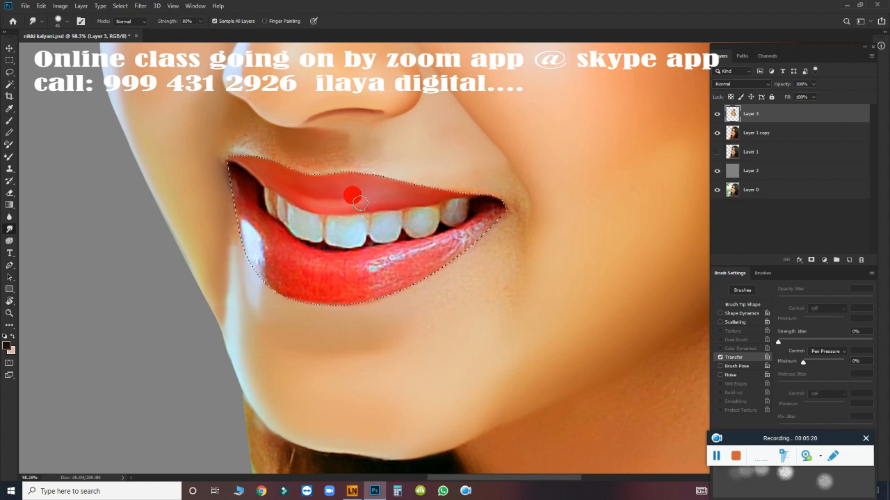
pyautogui.moveTo(287, 170); pyautogui.dragTo(297, 180)
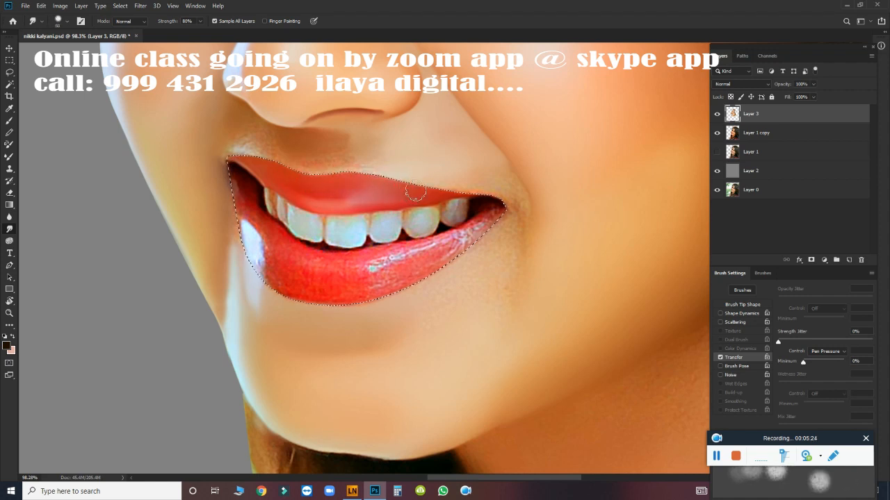
pyautogui.moveTo(352, 199)
pyautogui.mouseDown()
pyautogui.moveTo(301, 201)
pyautogui.moveTo(396, 203)
pyautogui.moveTo(407, 229)
pyautogui.moveTo(404, 202)
pyautogui.moveTo(413, 227)
pyautogui.moveTo(451, 240)
pyautogui.mouseUp()
# - Smooth the central front tooth and its edges with the Smudge brush, and make Layer 1 visible
pyautogui.moveTo(288, 229)
pyautogui.mouseDown()
pyautogui.moveTo(560, 194)
pyautogui.moveTo(582, 217)
pyautogui.mouseUp()
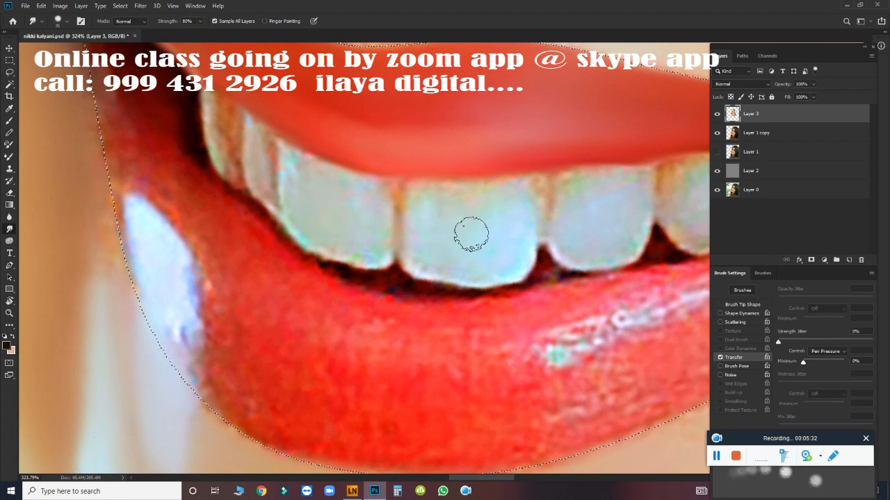
pyautogui.moveTo(495, 239)
pyautogui.mouseDown()
pyautogui.moveTo(511, 257)
pyautogui.moveTo(476, 265)
pyautogui.moveTo(496, 266)
pyautogui.moveTo(488, 269)
pyautogui.moveTo(424, 262)
pyautogui.moveTo(440, 262)
pyautogui.moveTo(432, 228)
pyautogui.moveTo(421, 255)
pyautogui.moveTo(414, 236)
pyautogui.moveTo(420, 198)
pyautogui.moveTo(441, 221)
pyautogui.moveTo(448, 213)
pyautogui.moveTo(495, 242)
pyautogui.moveTo(512, 236)
pyautogui.moveTo(511, 258)
pyautogui.moveTo(495, 270)
pyautogui.moveTo(440, 264)
pyautogui.moveTo(426, 197)
pyautogui.moveTo(511, 193)
pyautogui.mouseUp()
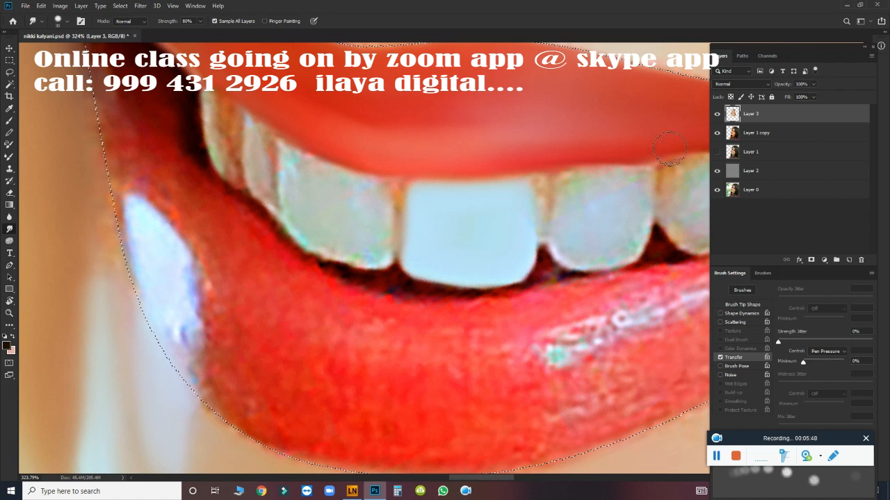
pyautogui.click(716, 133)
pyautogui.click(716, 151)
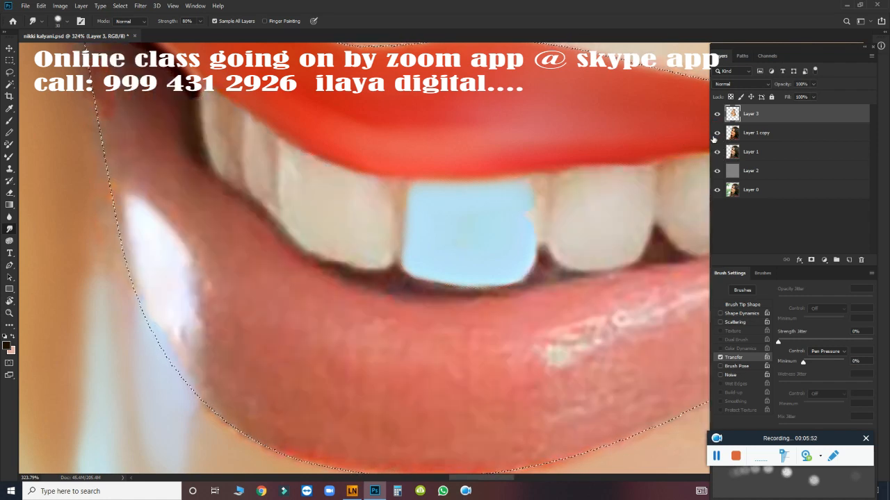
pyautogui.click(716, 133)
pyautogui.moveTo(515, 217)
pyautogui.mouseDown()
pyautogui.moveTo(524, 192)
pyautogui.moveTo(526, 203)
pyautogui.mouseUp()
pyautogui.press('[')
pyautogui.moveTo(487, 169); pyautogui.dragTo(488, 170)
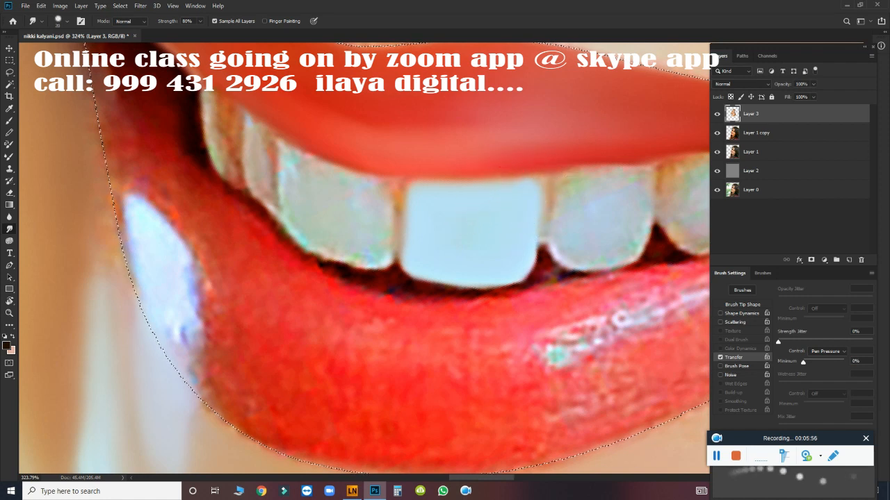
pyautogui.press('[')
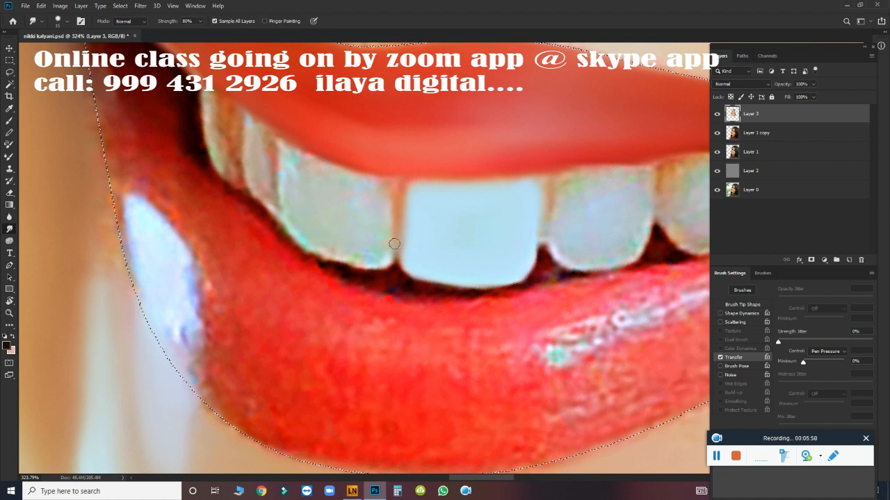
# - Smooth the front tooth to the left of the central one, including the lip edge above it
pyautogui.press(']')
pyautogui.moveTo(369, 243)
pyautogui.mouseDown()
pyautogui.moveTo(304, 229)
pyautogui.moveTo(377, 256)
pyautogui.moveTo(364, 224)
pyautogui.moveTo(376, 228)
pyautogui.moveTo(382, 197)
pyautogui.moveTo(336, 232)
pyautogui.moveTo(317, 197)
pyautogui.moveTo(296, 196)
pyautogui.moveTo(285, 151)
pyautogui.moveTo(376, 186)
pyautogui.mouseUp()
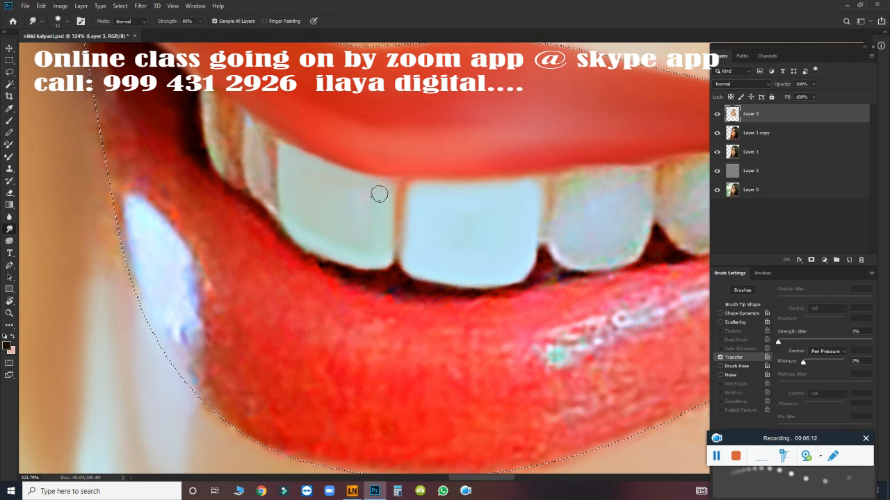
pyautogui.moveTo(289, 132); pyautogui.dragTo(290, 133)
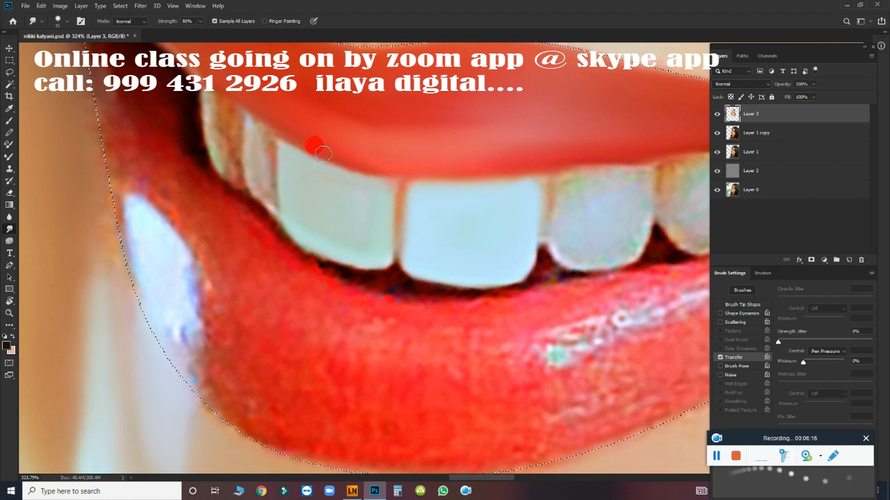
pyautogui.moveTo(323, 154); pyautogui.dragTo(420, 176)
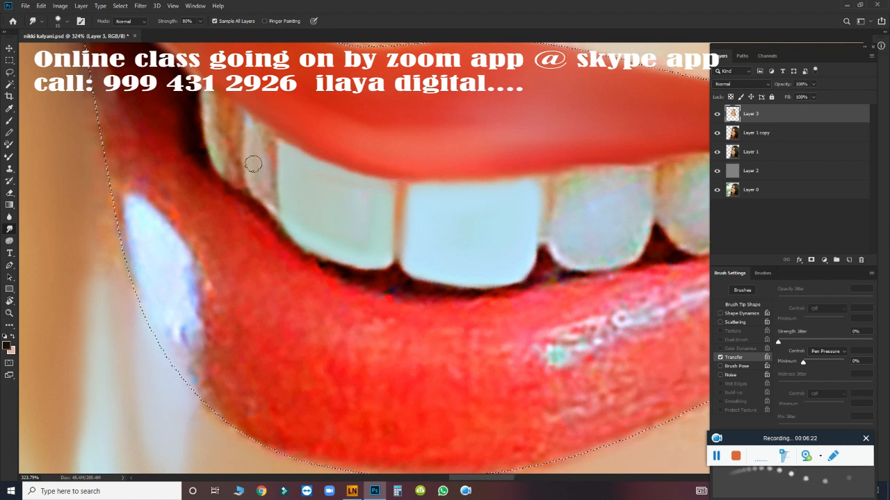
# - Smudge the narrow third tooth on the left smooth, and clean its borders with the lip and the neighboring tooth
pyautogui.moveTo(253, 141)
pyautogui.mouseDown()
pyautogui.moveTo(244, 137)
pyautogui.moveTo(248, 125)
pyautogui.moveTo(241, 156)
pyautogui.moveTo(255, 187)
pyautogui.mouseUp()
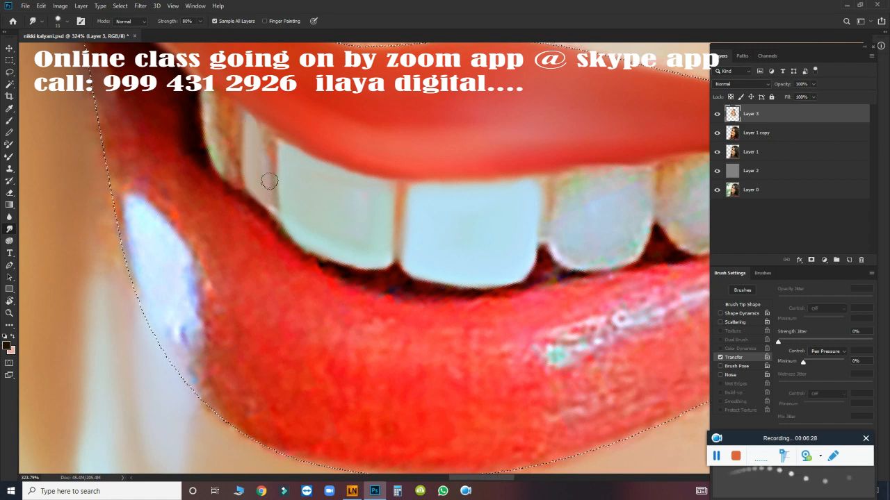
pyautogui.moveTo(246, 118)
pyautogui.mouseDown()
pyautogui.moveTo(254, 123)
pyautogui.moveTo(252, 110)
pyautogui.moveTo(282, 135)
pyautogui.mouseUp()
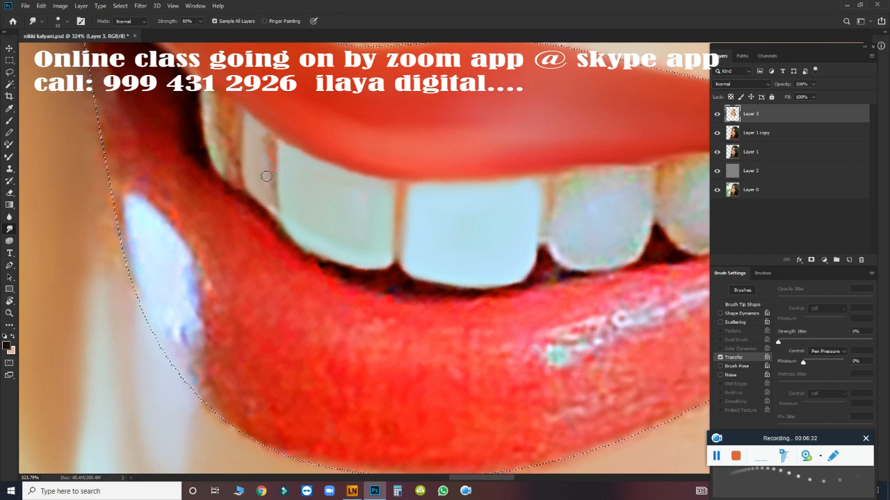
pyautogui.press(']')
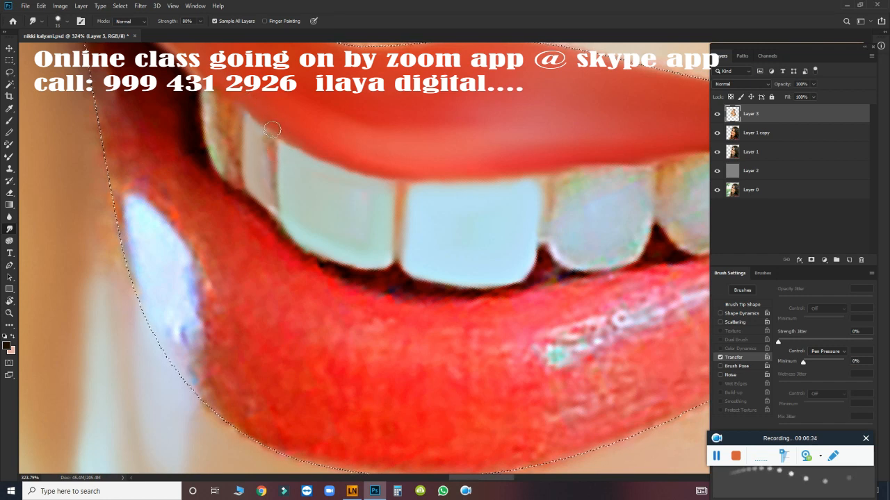
pyautogui.moveTo(271, 125); pyautogui.dragTo(255, 107)
pyautogui.moveTo(308, 148)
pyautogui.mouseDown()
pyautogui.moveTo(283, 124)
pyautogui.moveTo(264, 151)
pyautogui.moveTo(263, 188)
pyautogui.mouseUp()
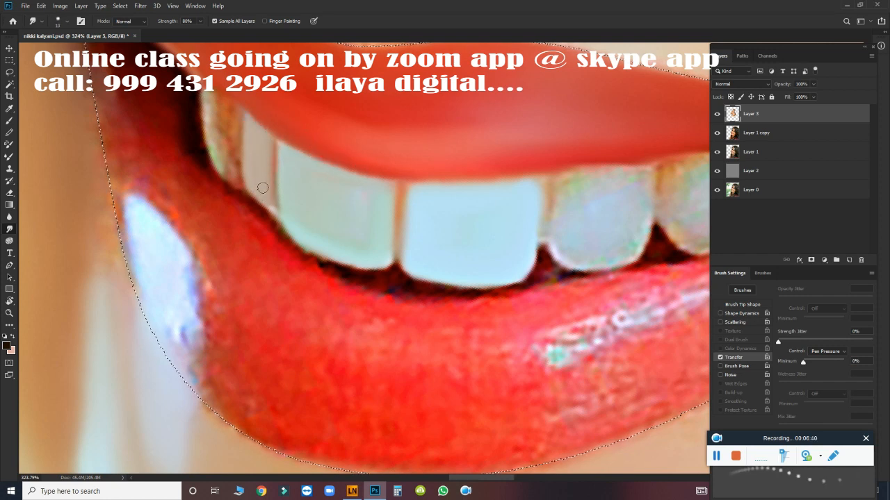
pyautogui.moveTo(260, 147)
pyautogui.mouseDown()
pyautogui.moveTo(263, 180)
pyautogui.moveTo(252, 141)
pyautogui.moveTo(263, 160)
pyautogui.moveTo(265, 149)
pyautogui.moveTo(268, 204)
pyautogui.moveTo(279, 150)
pyautogui.mouseUp()
pyautogui.moveTo(294, 224); pyautogui.dragTo(324, 251)
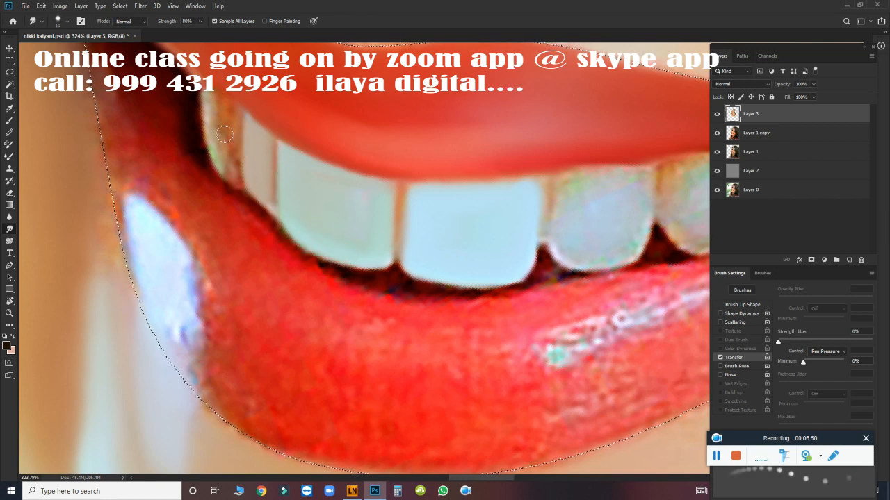
# - Smooth the outermost left tooth and its edge against the dark mouth corner with the small Smudge brush
pyautogui.moveTo(210, 146); pyautogui.dragTo(218, 156)
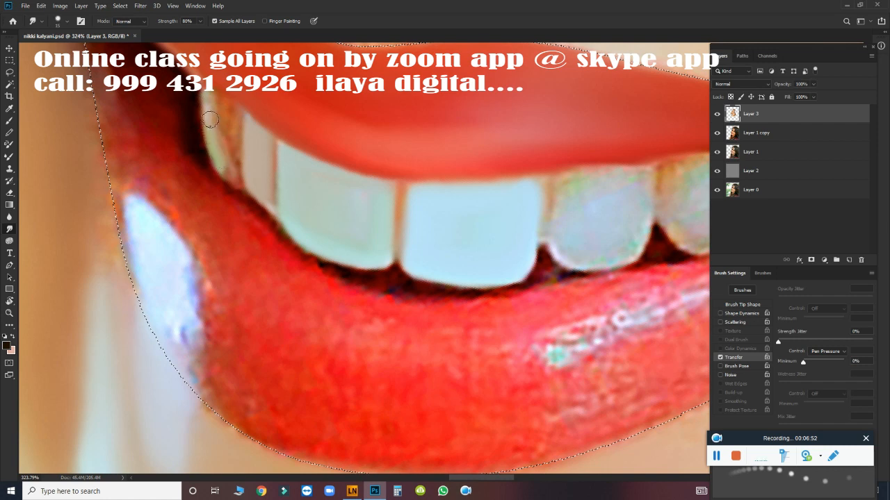
pyautogui.moveTo(200, 100)
pyautogui.mouseDown()
pyautogui.moveTo(220, 159)
pyautogui.moveTo(233, 144)
pyautogui.moveTo(230, 113)
pyautogui.mouseUp()
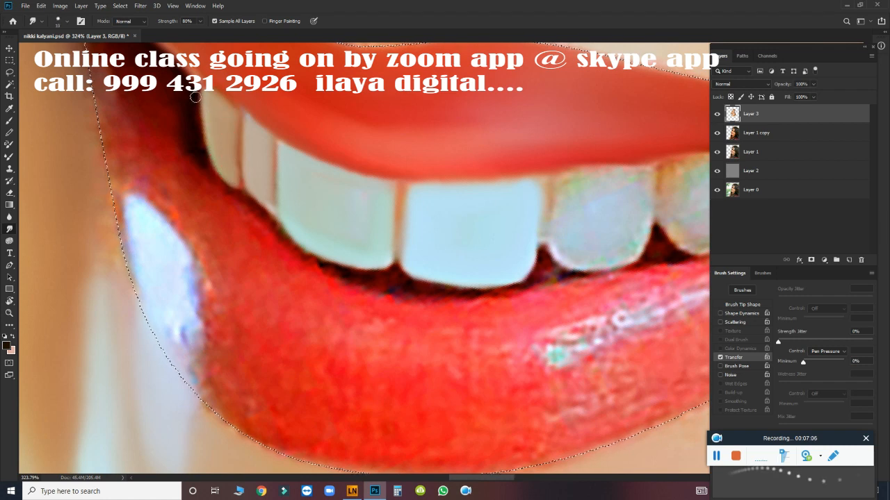
pyautogui.moveTo(198, 149); pyautogui.dragTo(191, 108)
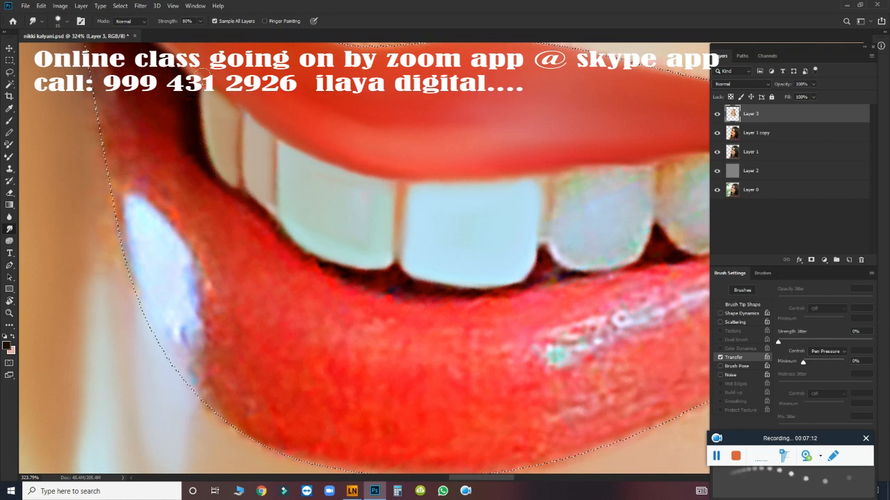
# - Smooth the lower edges of the left and central teeth and the dark gap beneath them, adjusting the Smudge brush size
pyautogui.press(']')
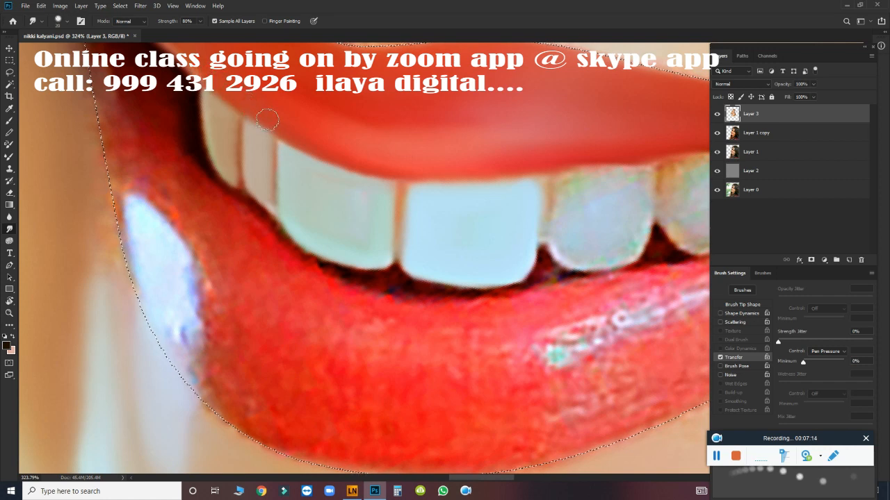
pyautogui.press('[')
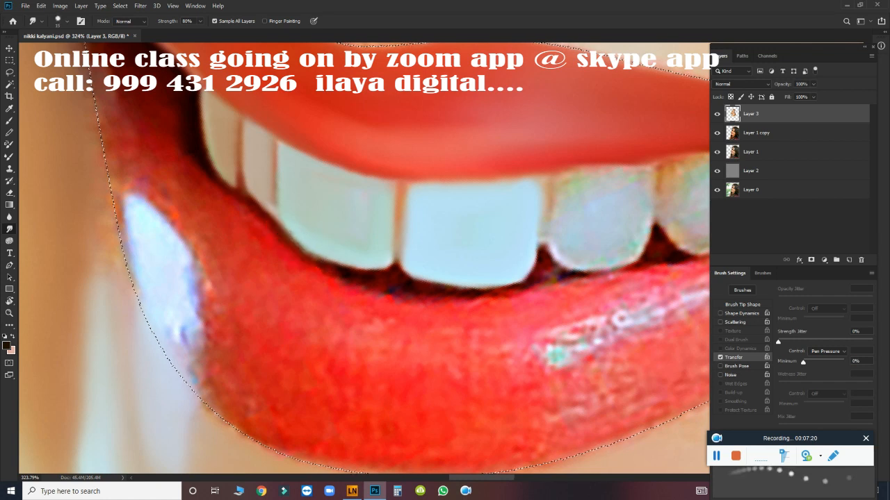
pyautogui.press(']')
pyautogui.moveTo(284, 215); pyautogui.dragTo(296, 227)
pyautogui.press('[')
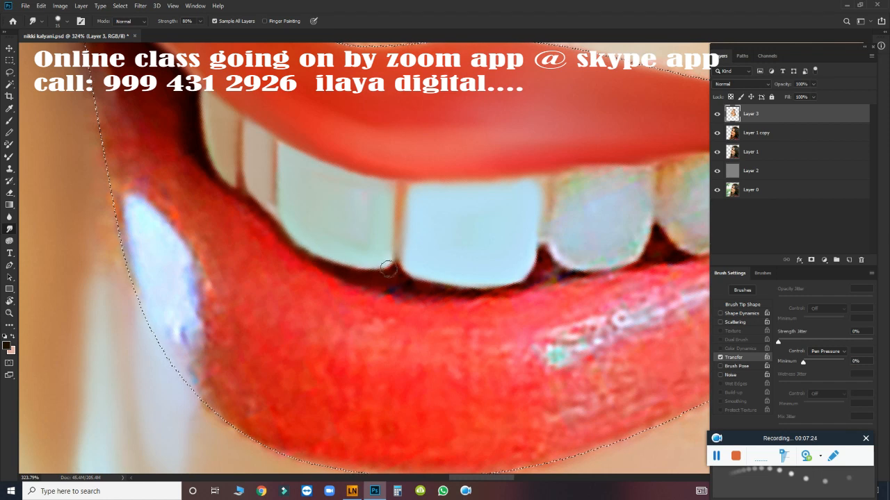
pyautogui.moveTo(392, 265)
pyautogui.mouseDown()
pyautogui.moveTo(405, 284)
pyautogui.moveTo(380, 280)
pyautogui.moveTo(437, 292)
pyautogui.mouseUp()
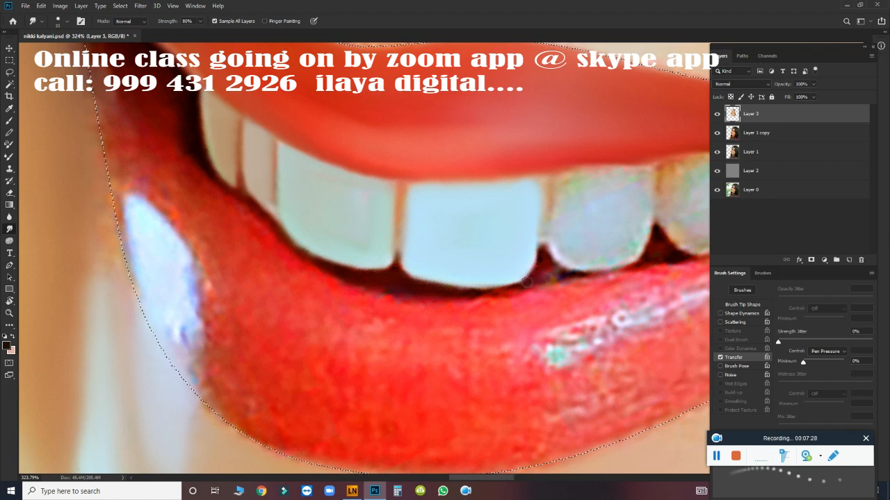
pyautogui.moveTo(456, 289)
pyautogui.mouseDown()
pyautogui.moveTo(495, 291)
pyautogui.moveTo(215, 219)
pyautogui.moveTo(218, 208)
pyautogui.mouseUp()
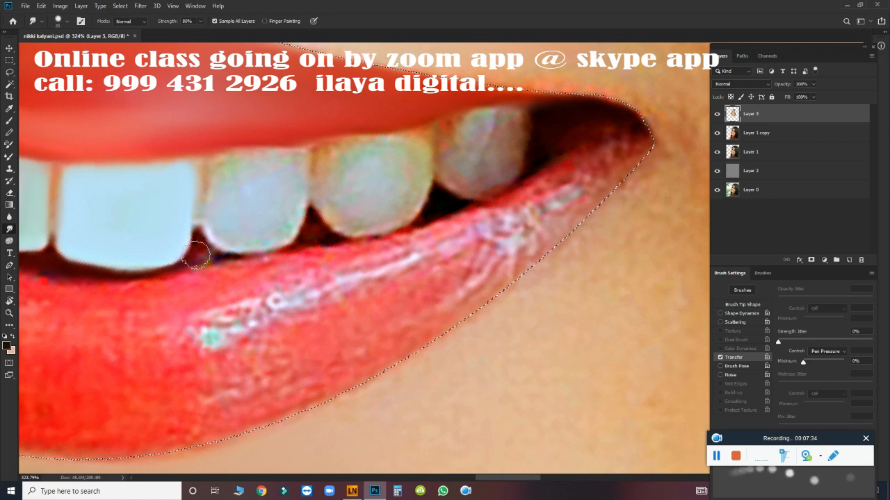
# - Smudge the lower edges of the teeth right of the central one and clean the dark gaps beneath them
pyautogui.moveTo(198, 250); pyautogui.dragTo(194, 241)
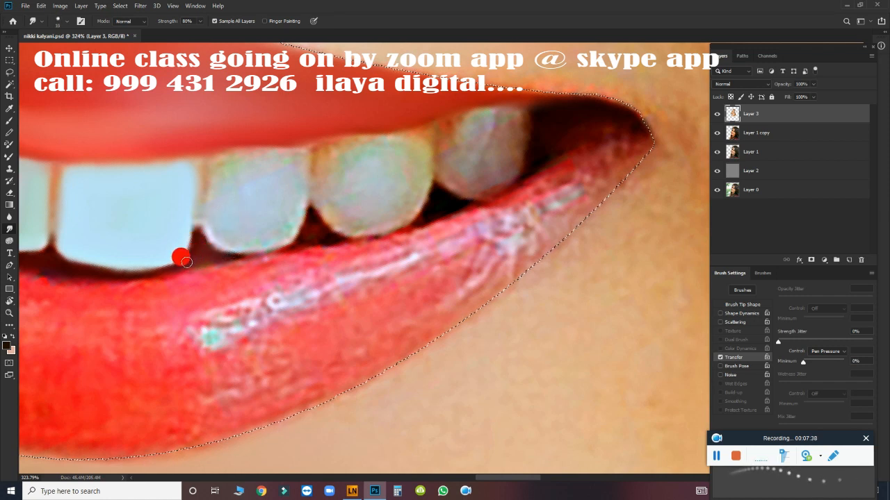
pyautogui.moveTo(238, 259)
pyautogui.mouseDown()
pyautogui.moveTo(304, 236)
pyautogui.moveTo(260, 255)
pyautogui.mouseUp()
pyautogui.moveTo(303, 214)
pyautogui.mouseDown()
pyautogui.moveTo(306, 235)
pyautogui.moveTo(282, 248)
pyautogui.mouseUp()
pyautogui.moveTo(309, 221)
pyautogui.mouseDown()
pyautogui.moveTo(322, 239)
pyautogui.moveTo(301, 247)
pyautogui.moveTo(325, 237)
pyautogui.mouseUp()
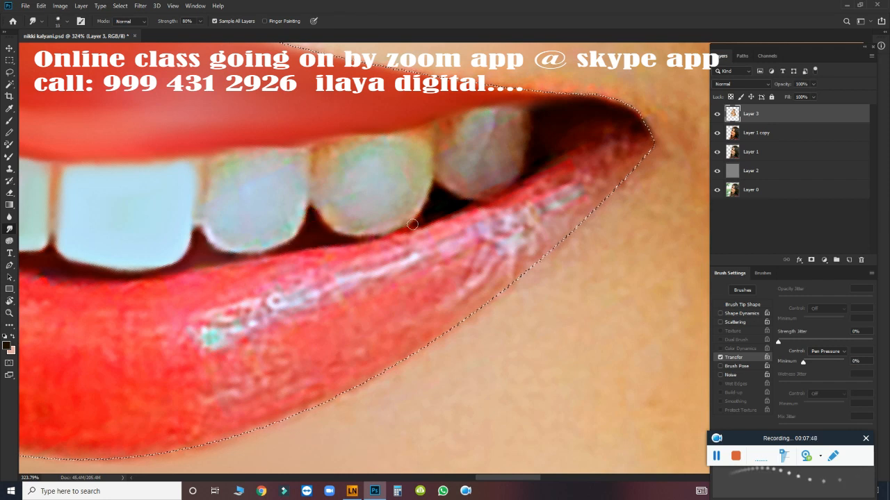
pyautogui.moveTo(412, 225)
pyautogui.mouseDown()
pyautogui.moveTo(408, 215)
pyautogui.moveTo(404, 229)
pyautogui.mouseUp()
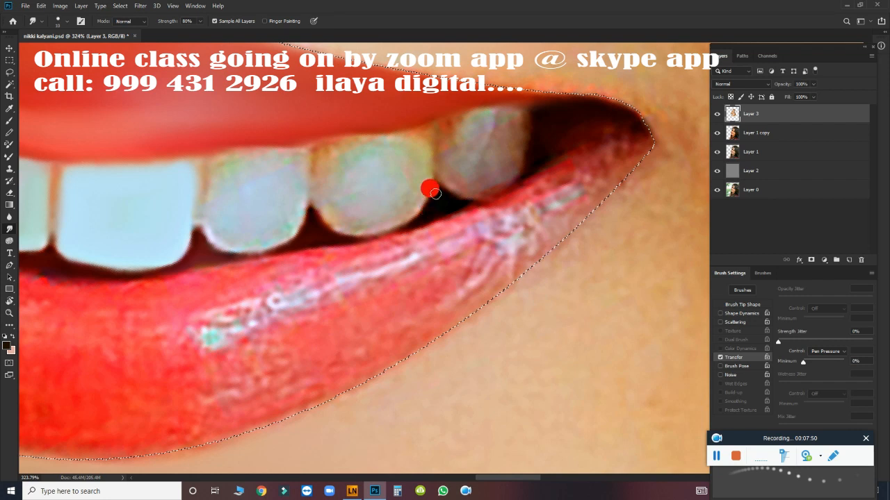
pyautogui.moveTo(436, 194); pyautogui.dragTo(476, 199)
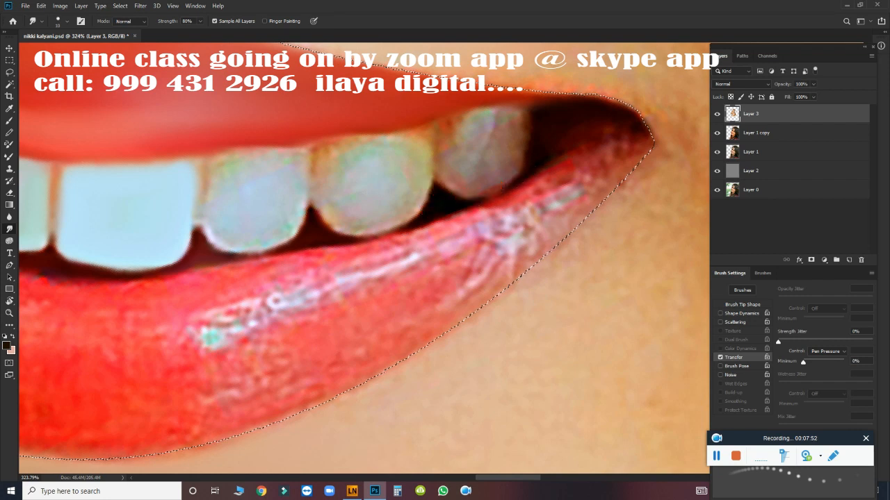
# - Smudge the first tooth to the right of the central one smooth, including its border with the central tooth
pyautogui.moveTo(193, 201); pyautogui.dragTo(194, 223)
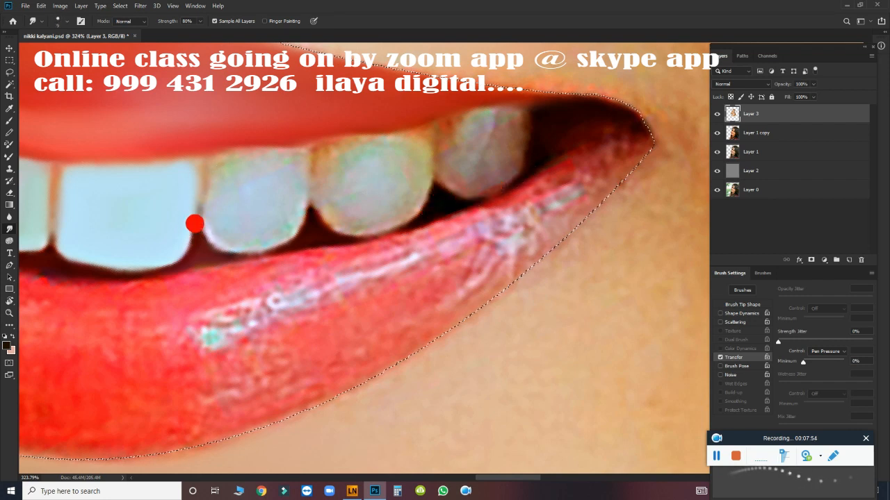
pyautogui.moveTo(209, 166)
pyautogui.mouseDown()
pyautogui.moveTo(221, 178)
pyautogui.moveTo(232, 166)
pyautogui.mouseUp()
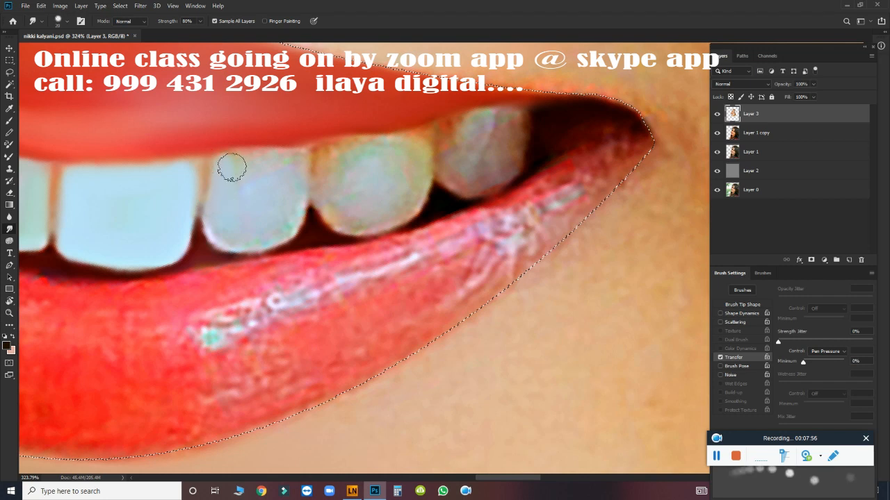
pyautogui.moveTo(229, 198)
pyautogui.mouseDown()
pyautogui.moveTo(221, 232)
pyautogui.moveTo(277, 226)
pyautogui.moveTo(295, 176)
pyautogui.moveTo(248, 185)
pyautogui.moveTo(233, 210)
pyautogui.moveTo(227, 179)
pyautogui.moveTo(260, 167)
pyautogui.moveTo(257, 142)
pyautogui.moveTo(210, 143)
pyautogui.moveTo(317, 133)
pyautogui.mouseUp()
pyautogui.moveTo(223, 191)
pyautogui.mouseDown()
pyautogui.moveTo(201, 197)
pyautogui.moveTo(215, 171)
pyautogui.mouseUp()
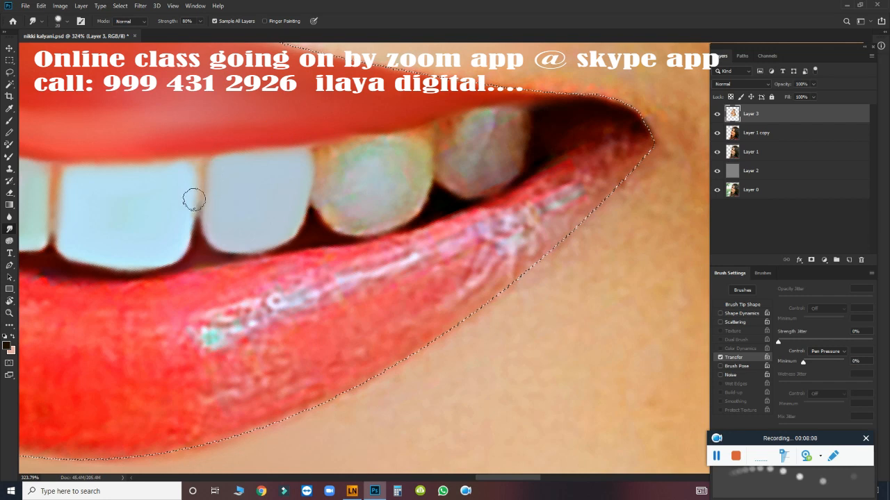
pyautogui.moveTo(186, 204)
pyautogui.mouseDown()
pyautogui.moveTo(186, 178)
pyautogui.moveTo(144, 150)
pyautogui.moveTo(264, 146)
pyautogui.moveTo(202, 171)
pyautogui.mouseUp()
# - Smooth the second tooth to the right of the central one and its edges, adjusting the Smudge brush size
pyautogui.press('[')
pyautogui.moveTo(315, 152); pyautogui.dragTo(320, 152)
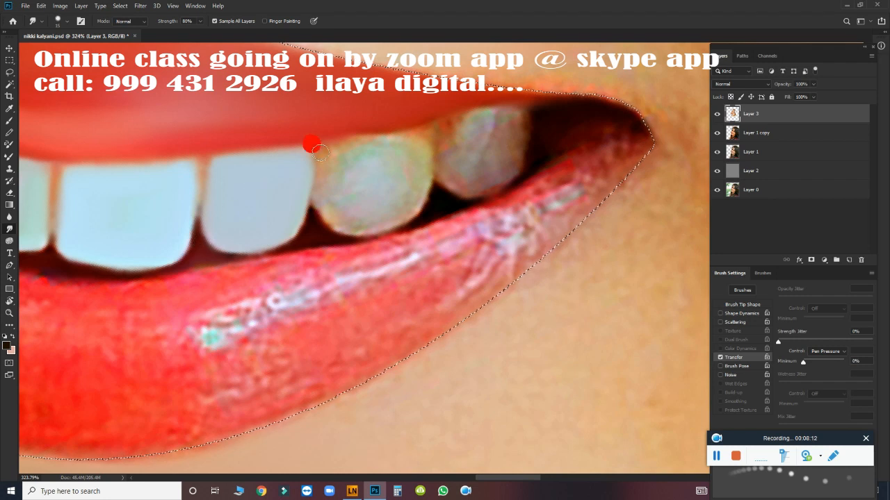
pyautogui.press(']')
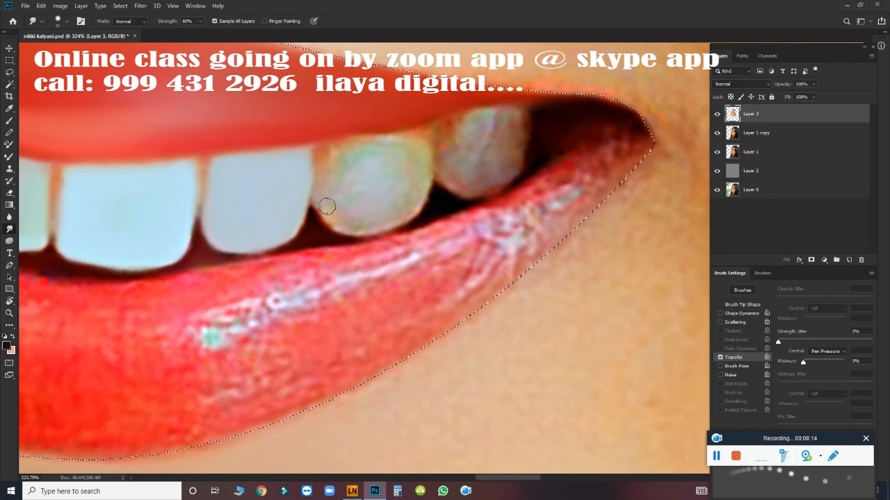
pyautogui.moveTo(327, 209)
pyautogui.mouseDown()
pyautogui.moveTo(320, 185)
pyautogui.moveTo(343, 206)
pyautogui.moveTo(390, 196)
pyautogui.moveTo(403, 151)
pyautogui.moveTo(357, 185)
pyautogui.moveTo(331, 152)
pyautogui.moveTo(317, 174)
pyautogui.moveTo(314, 147)
pyautogui.mouseUp()
pyautogui.moveTo(369, 153)
pyautogui.mouseDown()
pyautogui.moveTo(408, 147)
pyautogui.moveTo(342, 155)
pyautogui.moveTo(317, 127)
pyautogui.mouseUp()
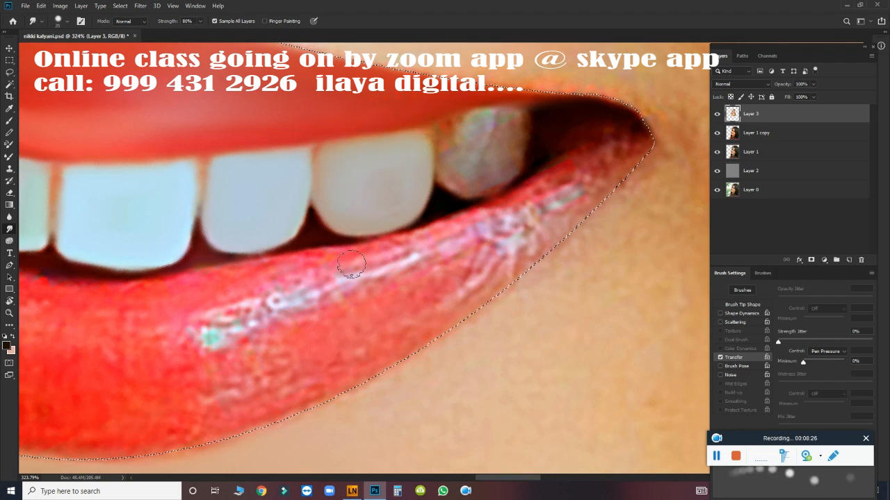
# - Smudge the outermost right tooth smooth, along with its edges against the upper lip and the dark mouth corner
pyautogui.moveTo(459, 154); pyautogui.dragTo(448, 143)
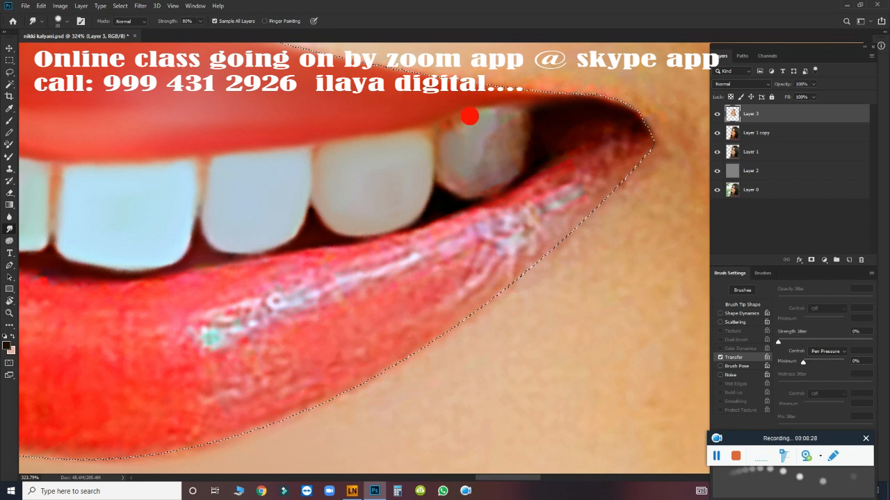
pyautogui.moveTo(514, 120)
pyautogui.mouseDown()
pyautogui.moveTo(501, 139)
pyautogui.moveTo(507, 162)
pyautogui.mouseUp()
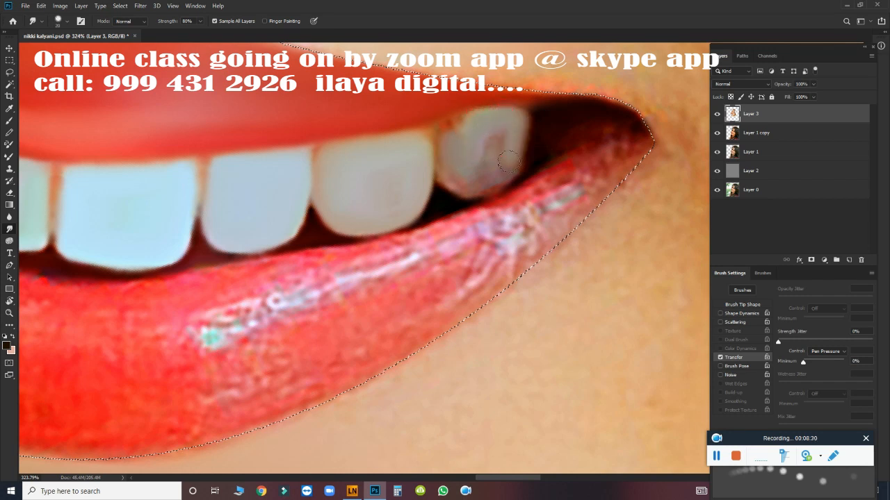
pyautogui.moveTo(490, 129)
pyautogui.mouseDown()
pyautogui.moveTo(493, 160)
pyautogui.moveTo(487, 142)
pyautogui.moveTo(510, 134)
pyautogui.moveTo(508, 161)
pyautogui.moveTo(485, 179)
pyautogui.moveTo(499, 177)
pyautogui.moveTo(465, 184)
pyautogui.moveTo(447, 171)
pyautogui.moveTo(449, 132)
pyautogui.moveTo(487, 123)
pyautogui.moveTo(471, 153)
pyautogui.mouseUp()
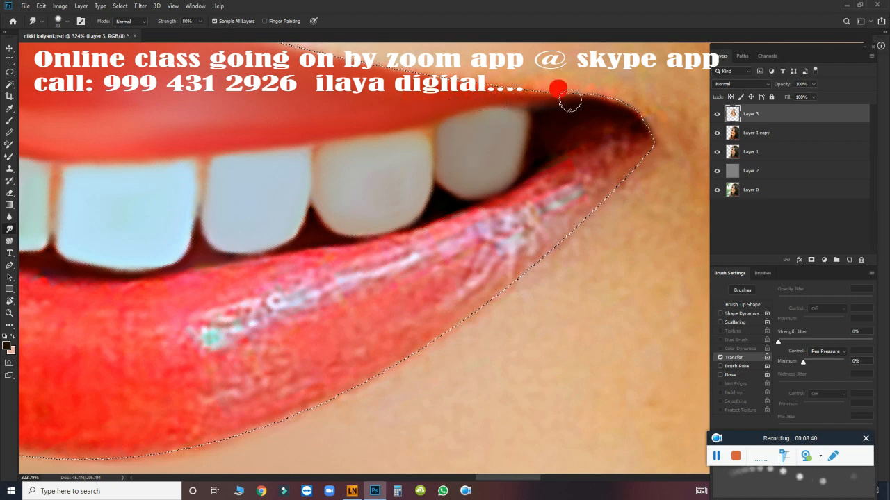
pyautogui.moveTo(544, 89); pyautogui.dragTo(549, 88)
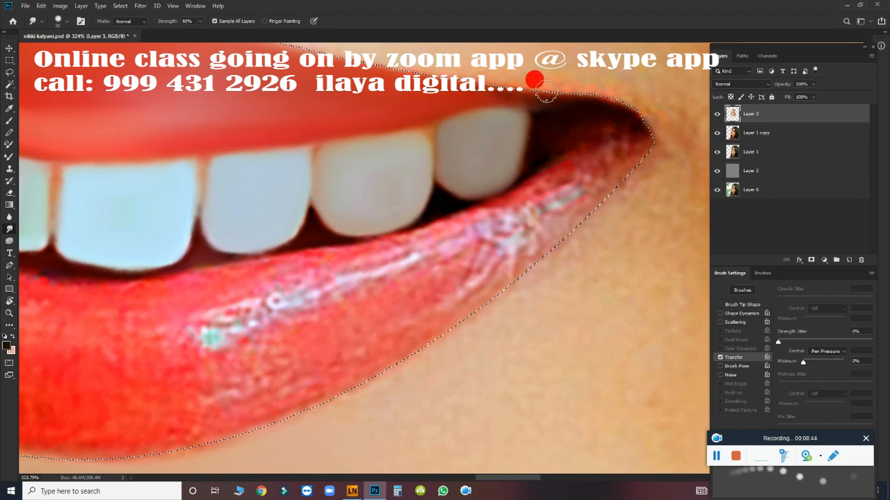
pyautogui.moveTo(519, 96)
pyautogui.mouseDown()
pyautogui.moveTo(555, 113)
pyautogui.moveTo(472, 108)
pyautogui.moveTo(438, 125)
pyautogui.moveTo(440, 143)
pyautogui.moveTo(418, 111)
pyautogui.moveTo(480, 105)
pyautogui.moveTo(537, 123)
pyautogui.moveTo(523, 149)
pyautogui.mouseUp()
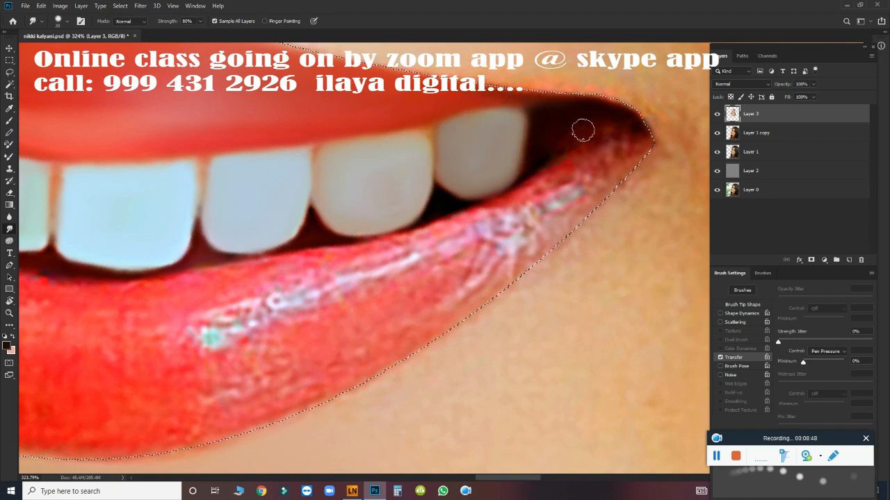
# - Smooth the dark right mouth corner and the adjoining inner edge of the lower lip, enlarging the Smudge brush
pyautogui.moveTo(596, 112)
pyautogui.mouseDown()
pyautogui.moveTo(631, 116)
pyautogui.moveTo(612, 111)
pyautogui.moveTo(629, 138)
pyautogui.moveTo(638, 136)
pyautogui.moveTo(621, 160)
pyautogui.moveTo(633, 162)
pyautogui.moveTo(605, 202)
pyautogui.mouseUp()
pyautogui.moveTo(599, 143)
pyautogui.mouseDown()
pyautogui.moveTo(566, 150)
pyautogui.moveTo(605, 135)
pyautogui.moveTo(582, 165)
pyautogui.moveTo(544, 173)
pyautogui.moveTo(537, 195)
pyautogui.moveTo(517, 179)
pyautogui.moveTo(439, 224)
pyautogui.mouseUp()
pyautogui.press(']')
pyautogui.press(']')
# - Compare the retouched face with the original by hiding and reshowing Layer 3 and Layer 1 copy
pyautogui.moveTo(420, 266); pyautogui.dragTo(338, 268)
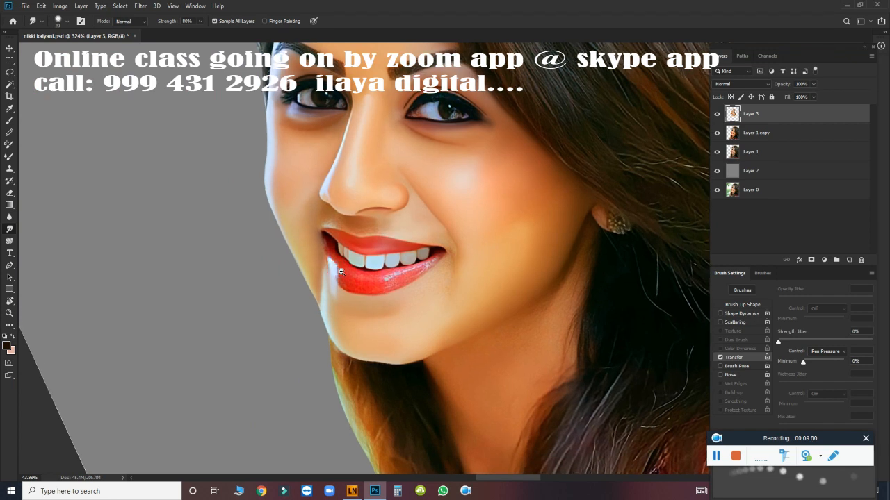
pyautogui.moveTo(718, 135)
pyautogui.mouseDown()
pyautogui.moveTo(713, 113)
pyautogui.moveTo(711, 122)
pyautogui.mouseUp()
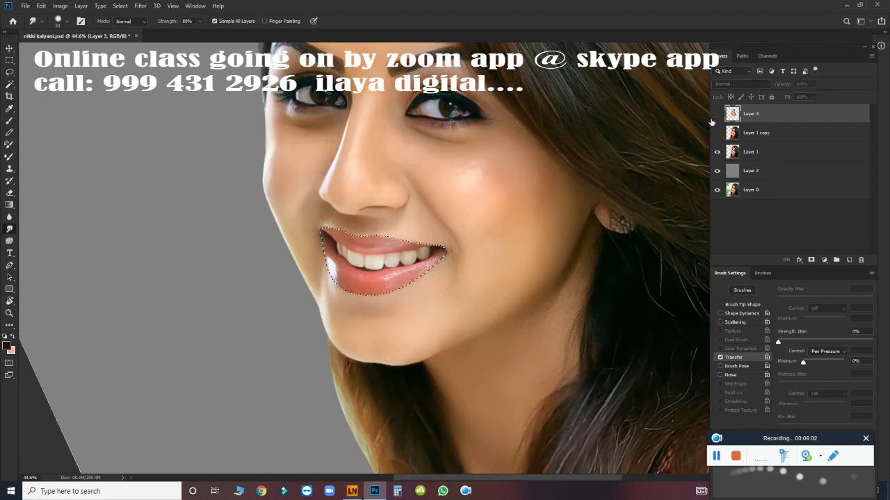
pyautogui.click(716, 133)
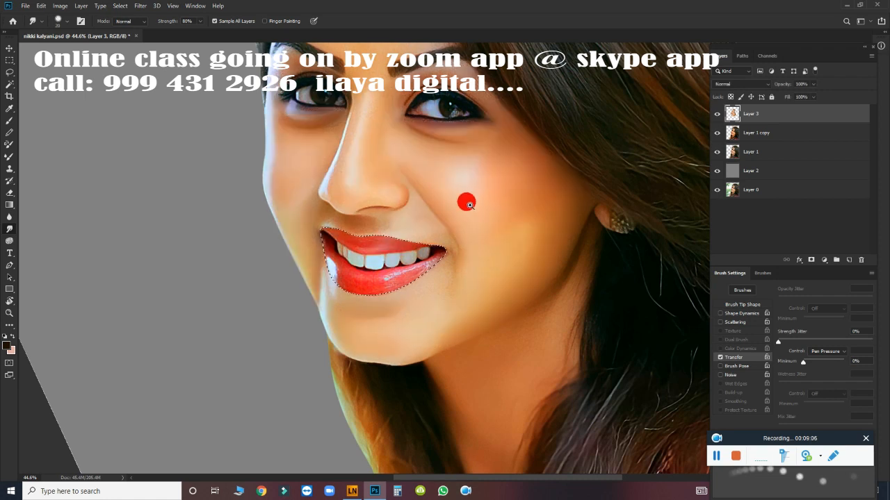
# - Smudge the skin along the upper lip's outline from the left mouth corner to the dip of the cupid's bow
pyautogui.moveTo(469, 205); pyautogui.dragTo(509, 212)
pyautogui.moveTo(353, 257); pyautogui.dragTo(544, 134)
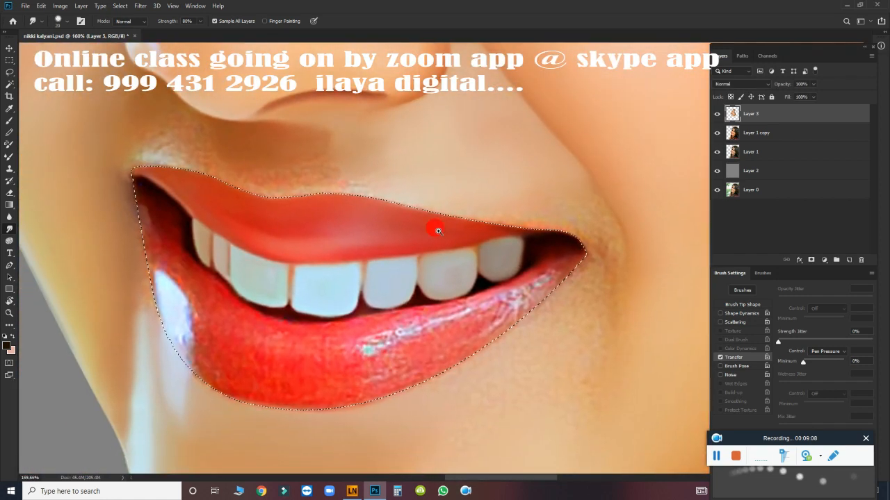
pyautogui.moveTo(438, 231); pyautogui.dragTo(453, 232)
pyautogui.moveTo(252, 178); pyautogui.dragTo(383, 266)
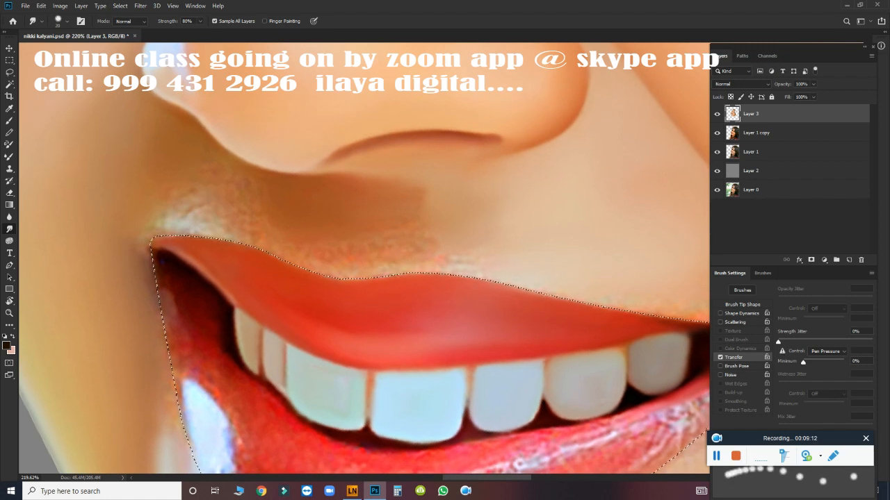
pyautogui.moveTo(368, 240); pyautogui.dragTo(335, 231)
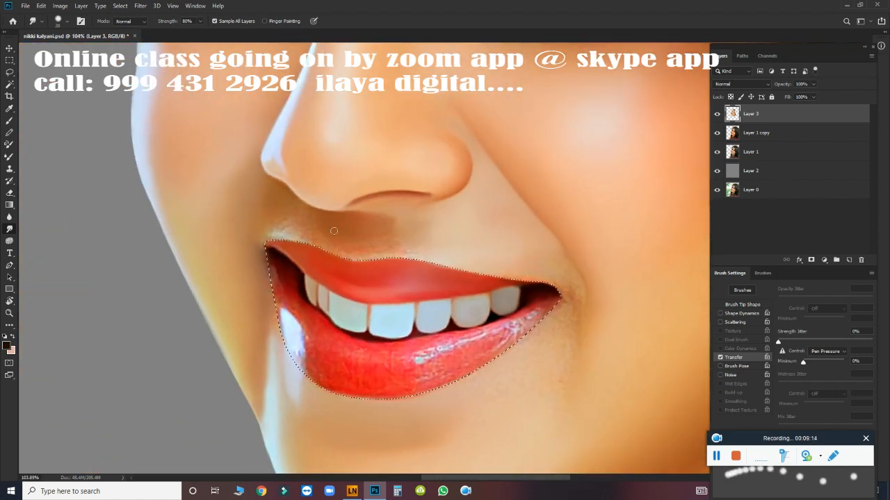
pyautogui.moveTo(339, 263); pyautogui.dragTo(367, 257)
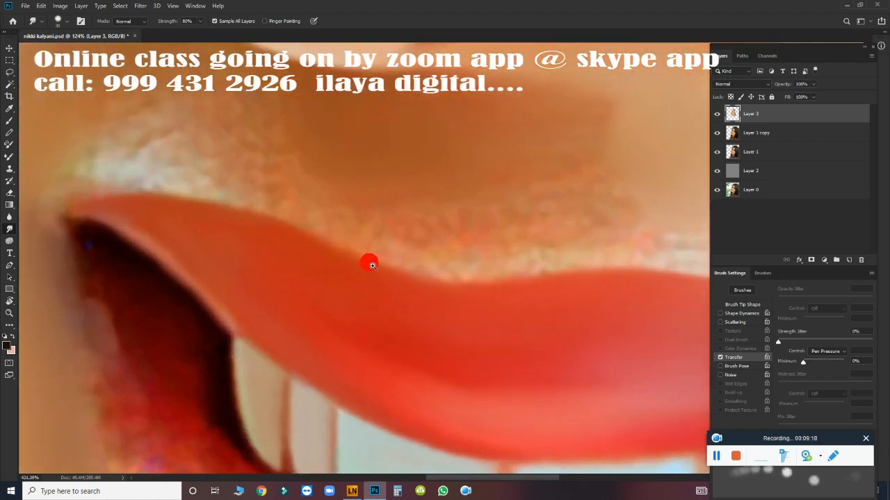
pyautogui.moveTo(157, 170)
pyautogui.mouseDown()
pyautogui.moveTo(135, 157)
pyautogui.moveTo(123, 162)
pyautogui.moveTo(135, 173)
pyautogui.moveTo(150, 164)
pyautogui.moveTo(175, 129)
pyautogui.moveTo(199, 175)
pyautogui.moveTo(105, 179)
pyautogui.moveTo(163, 171)
pyautogui.moveTo(208, 192)
pyautogui.moveTo(319, 193)
pyautogui.mouseUp()
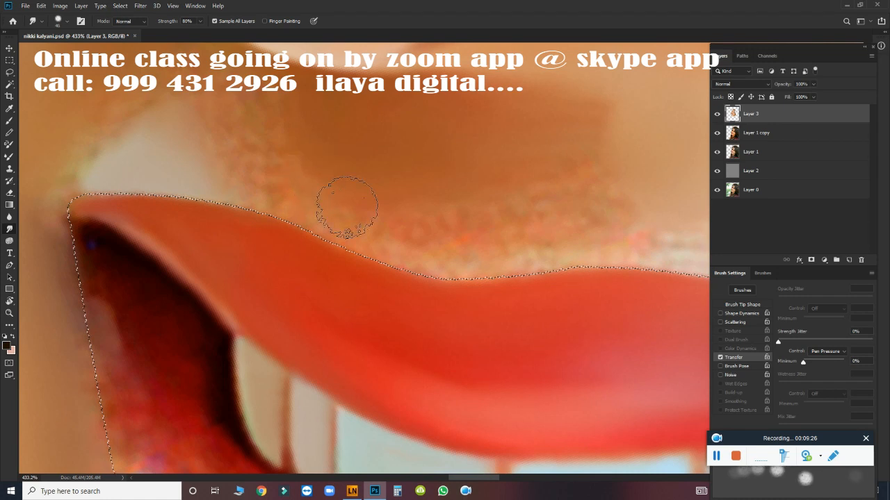
pyautogui.moveTo(661, 260); pyautogui.dragTo(602, 261)
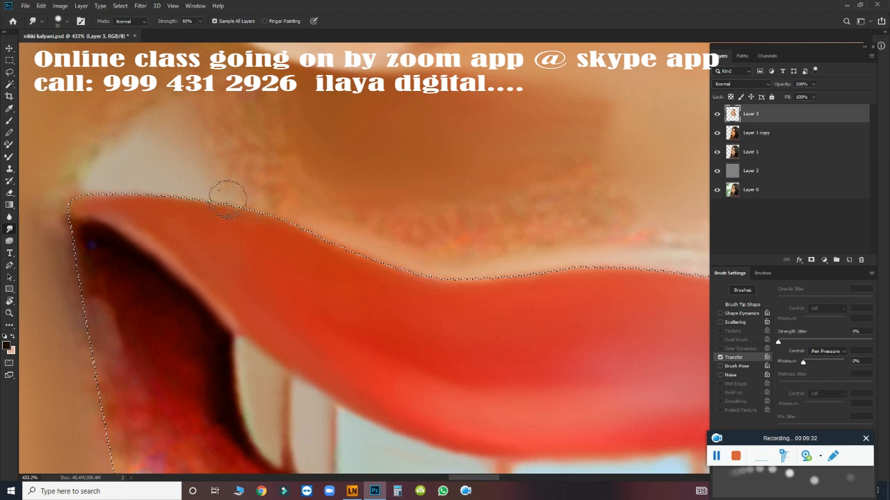
pyautogui.moveTo(242, 203)
pyautogui.mouseDown()
pyautogui.moveTo(271, 206)
pyautogui.moveTo(417, 270)
pyautogui.moveTo(291, 220)
pyautogui.moveTo(403, 274)
pyautogui.mouseUp()
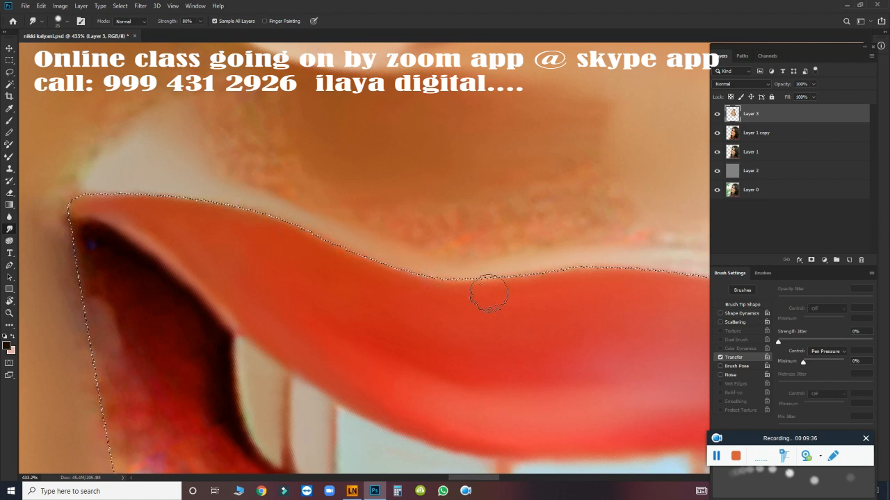
# - Smooth the skin along the upper lip's outline from the cupid's bow toward the right side
pyautogui.press('space')
pyautogui.moveTo(563, 269); pyautogui.dragTo(241, 237)
pyautogui.moveTo(312, 239); pyautogui.dragTo(199, 247)
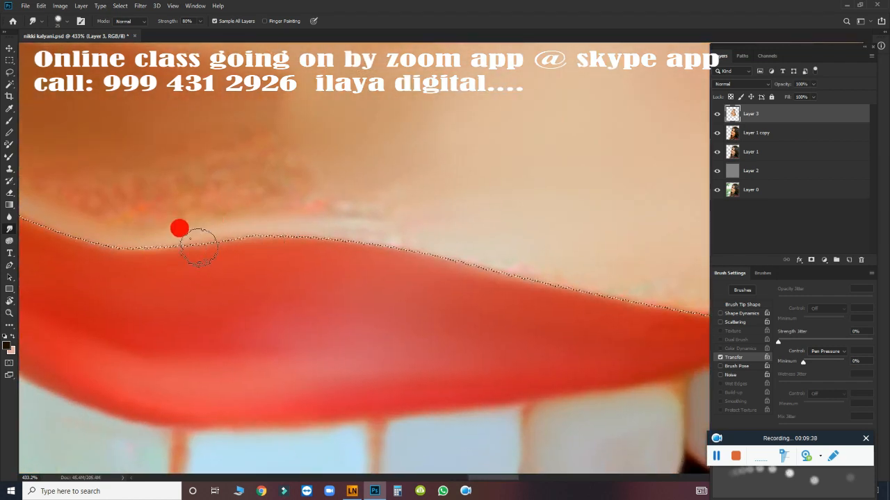
pyautogui.moveTo(342, 237); pyautogui.dragTo(642, 306)
# - Smudge the grainy skin above the right part of the upper lip with long strokes reaching the right mouth corner
pyautogui.press('space')
pyautogui.moveTo(494, 297); pyautogui.dragTo(226, 274)
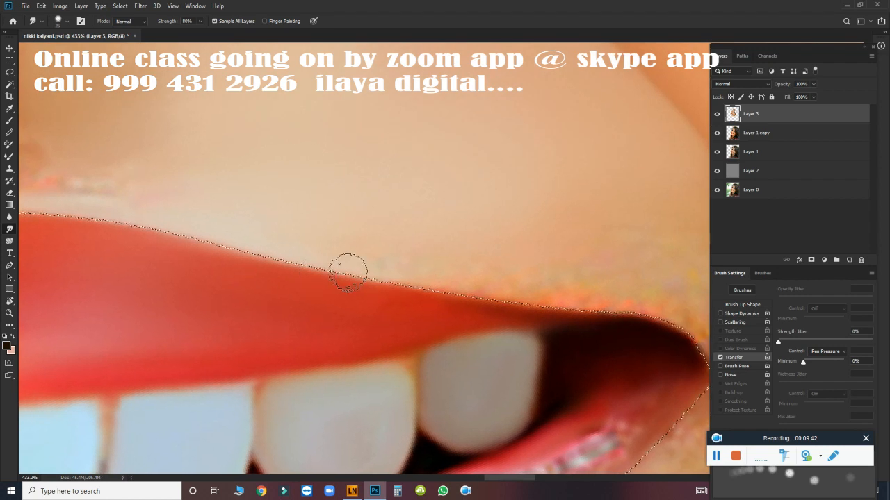
pyautogui.moveTo(371, 263); pyautogui.dragTo(535, 305)
pyautogui.moveTo(408, 265); pyautogui.dragTo(681, 332)
pyautogui.moveTo(501, 286); pyautogui.dragTo(653, 316)
pyautogui.moveTo(356, 253); pyautogui.dragTo(605, 312)
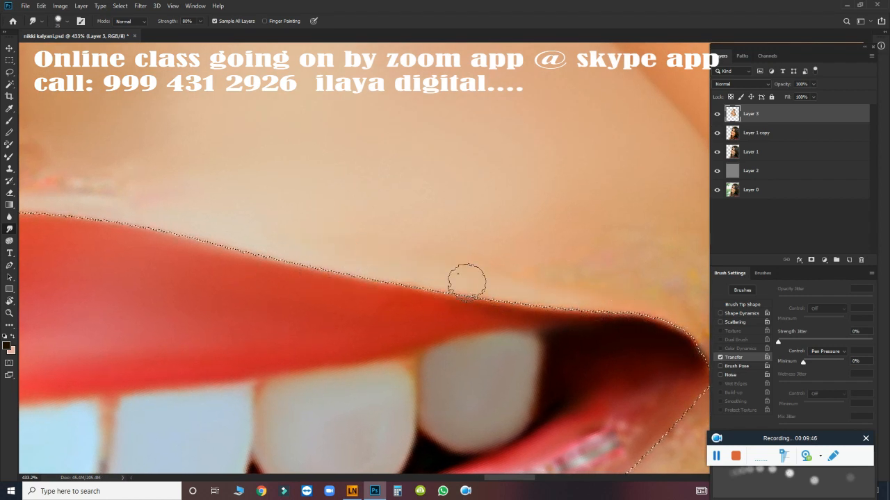
pyautogui.moveTo(467, 283); pyautogui.dragTo(697, 331)
# - Refine the skin border along the cupid's bow of the upper lip with further smudge strokes
pyautogui.press('space')
pyautogui.moveTo(273, 291)
pyautogui.mouseDown()
pyautogui.moveTo(577, 358)
pyautogui.moveTo(582, 349)
pyautogui.mouseUp()
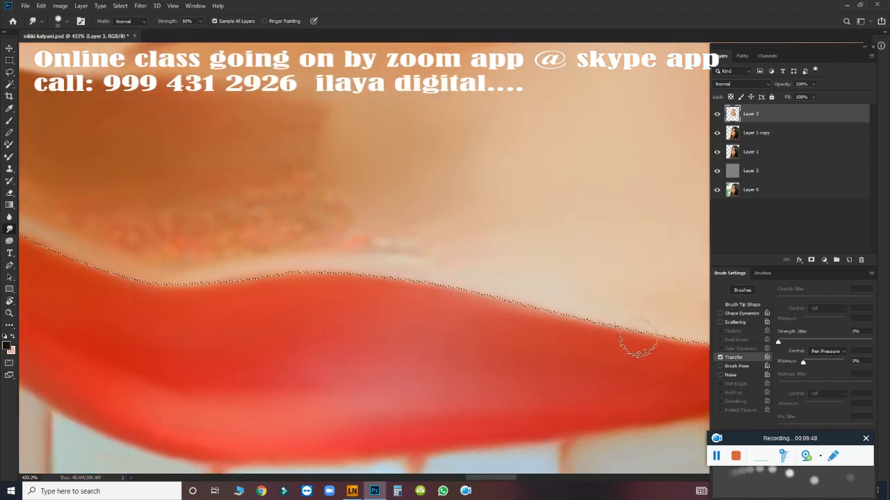
pyautogui.press('space')
pyautogui.moveTo(340, 260); pyautogui.dragTo(566, 328)
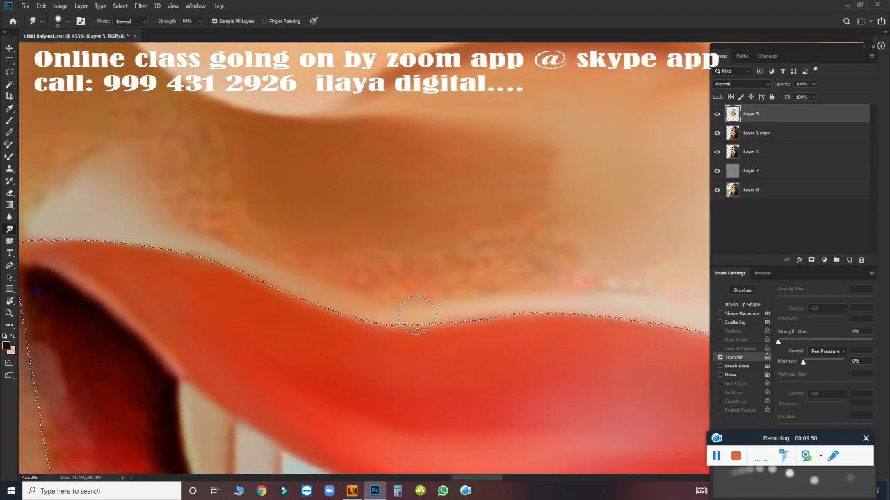
pyautogui.moveTo(345, 306); pyautogui.dragTo(513, 329)
pyautogui.moveTo(490, 330); pyautogui.dragTo(475, 328)
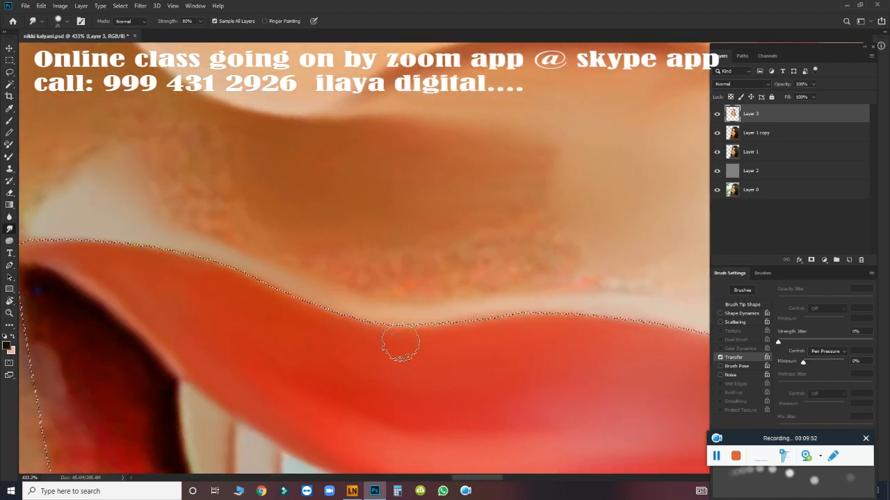
pyautogui.moveTo(361, 306); pyautogui.dragTo(374, 308)
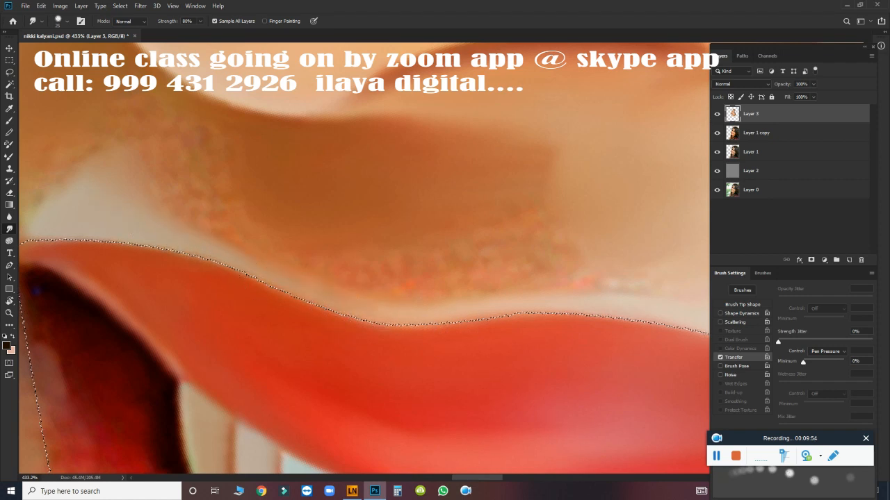
# - Smudge the skin around the left mouth corner, blending the pale highlight above it into the cheek
pyautogui.press('space')
pyautogui.moveTo(173, 244); pyautogui.dragTo(528, 331)
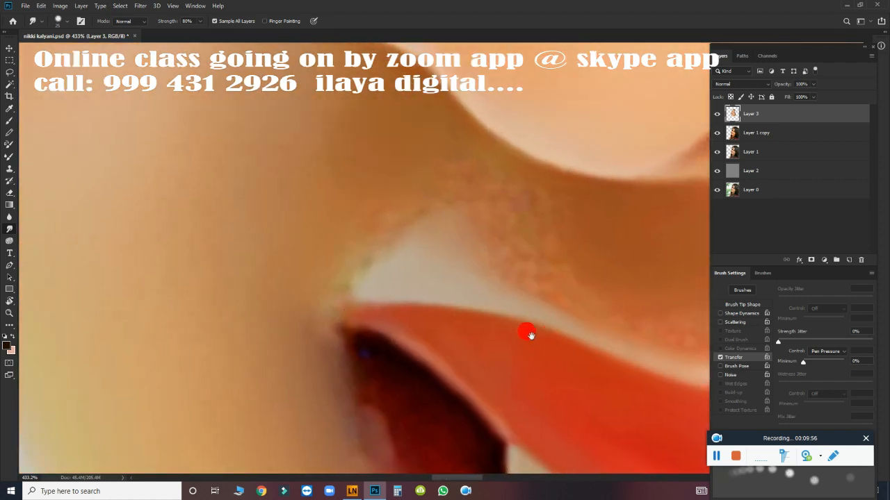
pyautogui.moveTo(376, 303)
pyautogui.mouseDown()
pyautogui.moveTo(346, 318)
pyautogui.moveTo(337, 303)
pyautogui.moveTo(393, 201)
pyautogui.moveTo(338, 250)
pyautogui.moveTo(334, 273)
pyautogui.mouseUp()
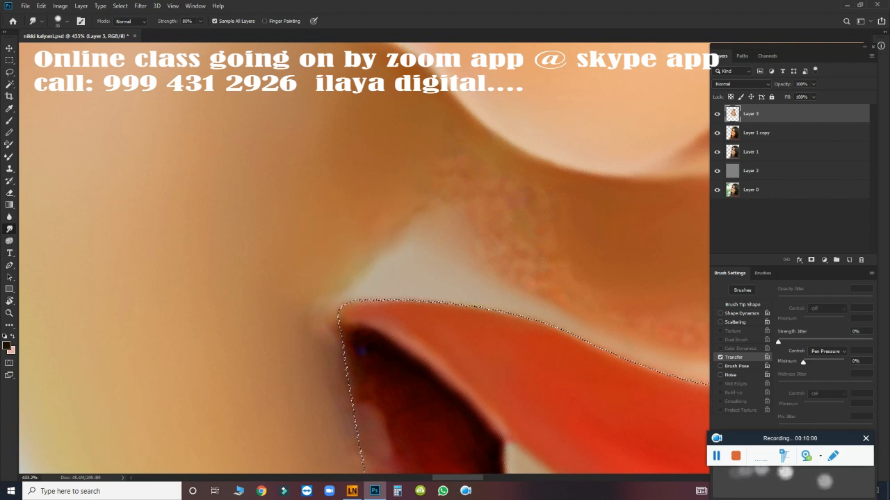
pyautogui.moveTo(379, 244); pyautogui.dragTo(384, 216)
# - Smudge the grainy reddish skin above the left part of the upper lip, blending it into the pale border with a larger brush
pyautogui.press(']')
pyautogui.moveTo(369, 116)
pyautogui.mouseDown()
pyautogui.moveTo(388, 138)
pyautogui.moveTo(432, 157)
pyautogui.moveTo(421, 167)
pyautogui.mouseUp()
pyautogui.moveTo(324, 254); pyautogui.dragTo(343, 249)
pyautogui.moveTo(459, 221)
pyautogui.mouseDown()
pyautogui.moveTo(498, 219)
pyautogui.moveTo(523, 252)
pyautogui.moveTo(516, 239)
pyautogui.mouseUp()
pyautogui.moveTo(499, 219)
pyautogui.mouseDown()
pyautogui.moveTo(514, 211)
pyautogui.moveTo(519, 243)
pyautogui.mouseUp()
# - Smooth the reddish grain above the cupid's bow and blend the shadow under the nose into the lighter skin beside it
pyautogui.moveTo(470, 224); pyautogui.dragTo(111, 156)
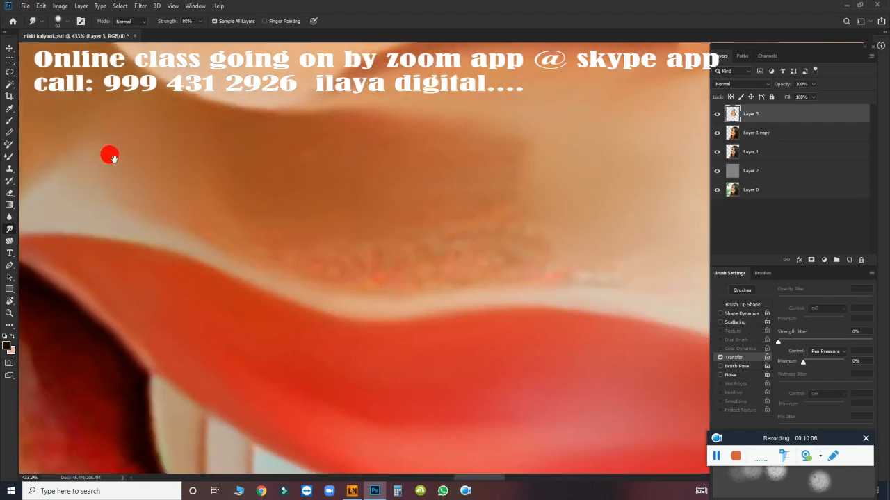
pyautogui.moveTo(205, 216)
pyautogui.mouseDown()
pyautogui.moveTo(204, 207)
pyautogui.moveTo(341, 248)
pyautogui.moveTo(439, 241)
pyautogui.moveTo(414, 237)
pyautogui.mouseUp()
pyautogui.moveTo(367, 228); pyautogui.dragTo(365, 182)
pyautogui.moveTo(429, 239); pyautogui.dragTo(283, 220)
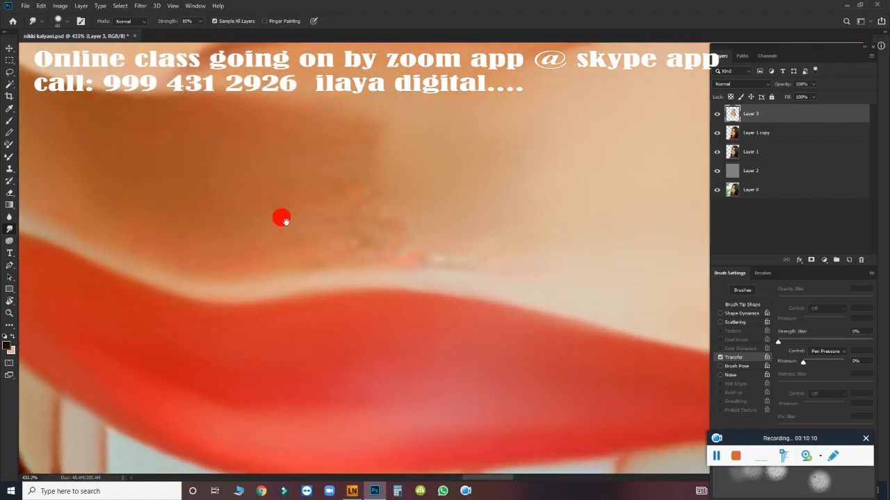
pyautogui.scroll(-3, 389, 209)
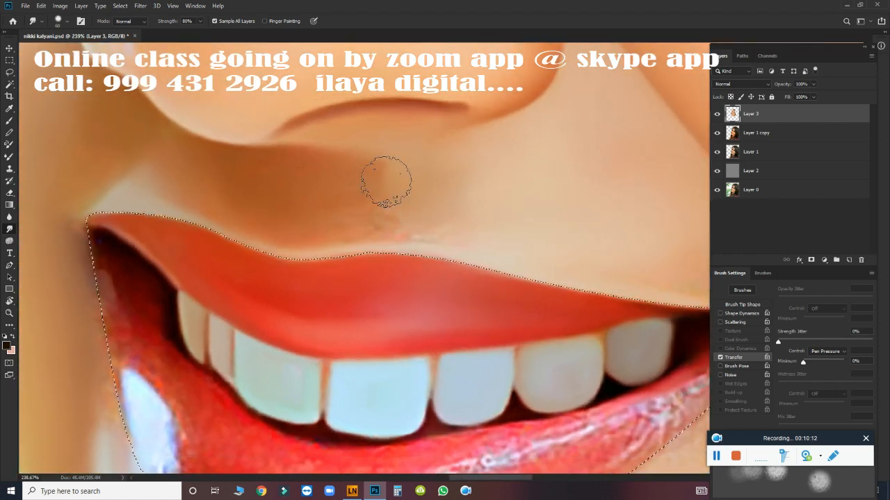
pyautogui.moveTo(411, 211)
pyautogui.mouseDown()
pyautogui.moveTo(451, 189)
pyautogui.moveTo(452, 175)
pyautogui.moveTo(463, 198)
pyautogui.moveTo(414, 204)
pyautogui.moveTo(387, 188)
pyautogui.moveTo(357, 199)
pyautogui.moveTo(421, 217)
pyautogui.mouseUp()
pyautogui.moveTo(480, 228); pyautogui.dragTo(457, 221)
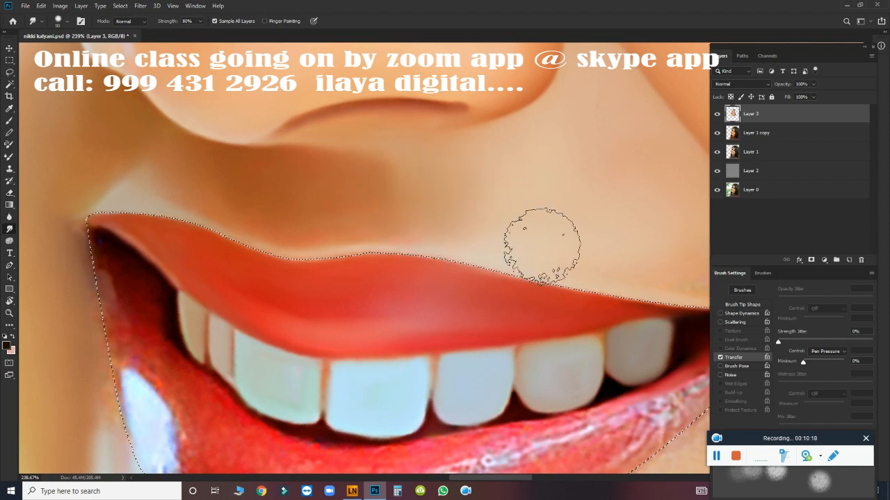
# - Smudge the rough skin around the right mouth corner smooth, following the curve of the smile fold
pyautogui.moveTo(530, 220); pyautogui.dragTo(285, 200)
pyautogui.moveTo(460, 241); pyautogui.dragTo(471, 252)
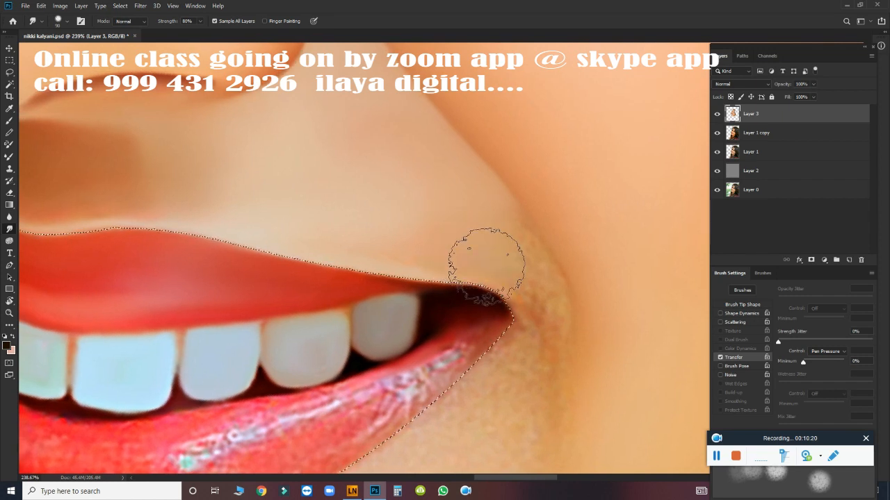
pyautogui.moveTo(487, 210)
pyautogui.mouseDown()
pyautogui.moveTo(527, 259)
pyautogui.moveTo(501, 211)
pyautogui.moveTo(528, 258)
pyautogui.moveTo(480, 188)
pyautogui.moveTo(548, 294)
pyautogui.mouseUp()
pyautogui.moveTo(553, 343)
pyautogui.mouseDown()
pyautogui.moveTo(539, 278)
pyautogui.moveTo(534, 289)
pyautogui.moveTo(498, 271)
pyautogui.moveTo(538, 320)
pyautogui.mouseUp()
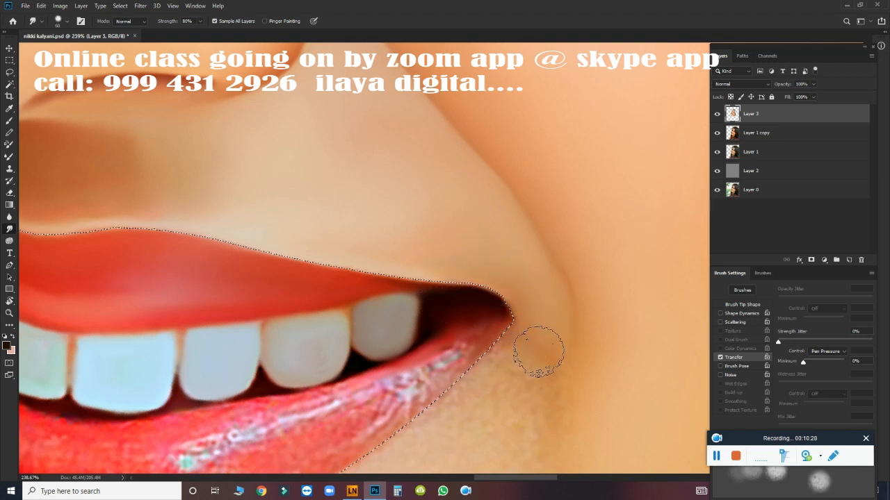
pyautogui.moveTo(470, 364); pyautogui.dragTo(497, 389)
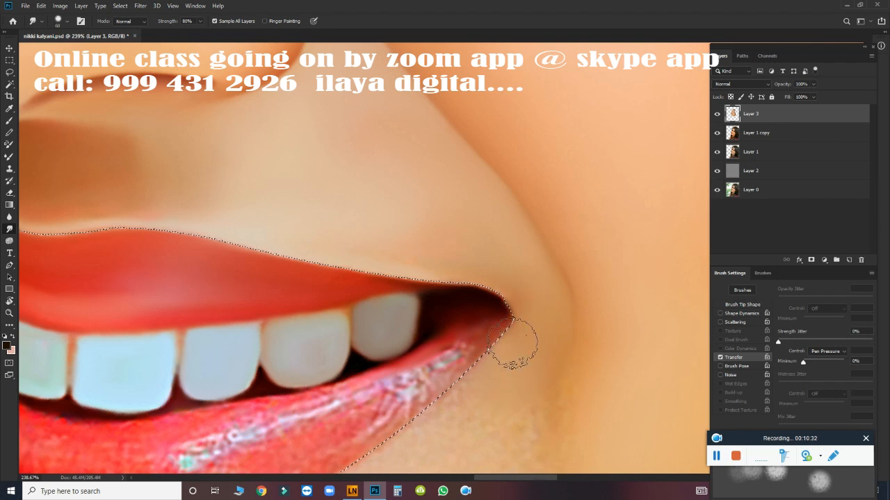
pyautogui.moveTo(550, 354); pyautogui.dragTo(576, 373)
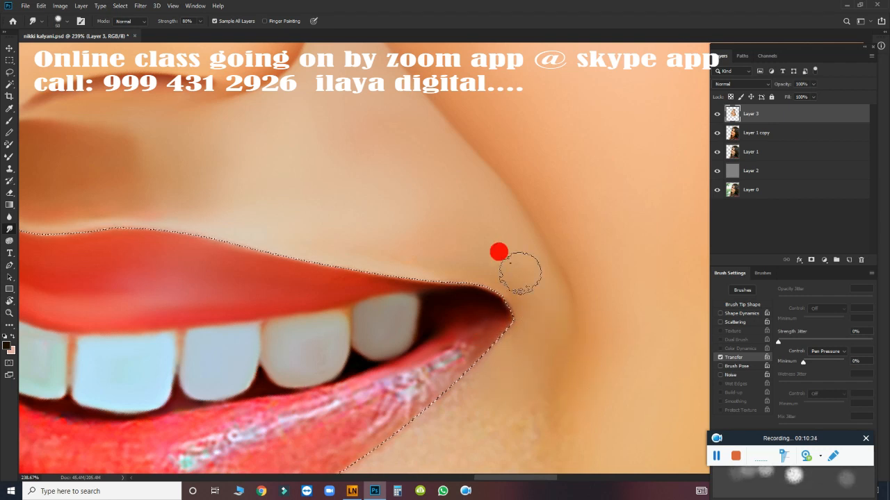
# - Refine the skin between the right part of the upper lip and the cheek, enlarging the brush for long strokes along the smile fold
pyautogui.press(']')
pyautogui.moveTo(520, 273)
pyautogui.mouseDown()
pyautogui.moveTo(487, 261)
pyautogui.moveTo(478, 273)
pyautogui.moveTo(492, 284)
pyautogui.moveTo(396, 264)
pyautogui.moveTo(445, 276)
pyautogui.mouseUp()
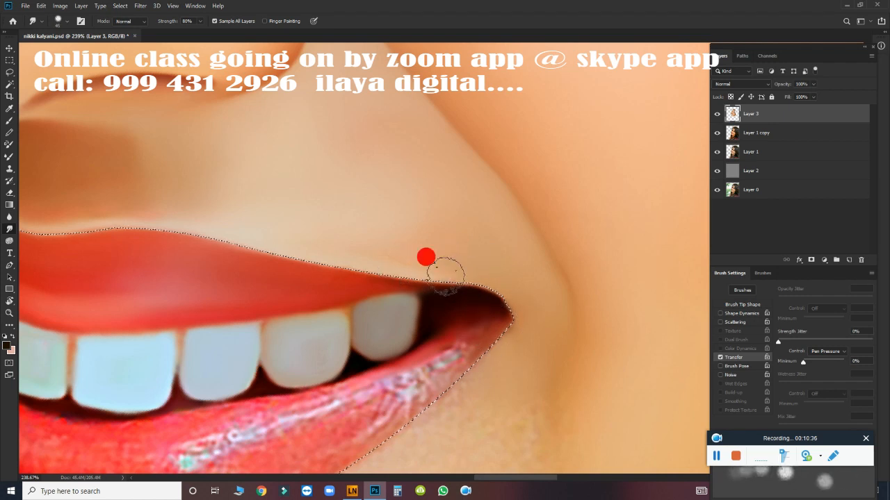
pyautogui.press(']')
pyautogui.press(']')
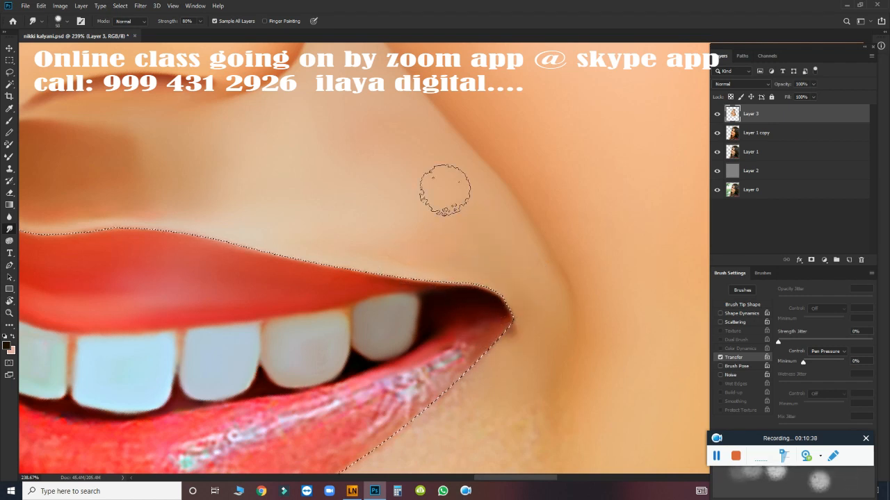
pyautogui.moveTo(450, 94); pyautogui.dragTo(548, 221)
pyautogui.moveTo(518, 147)
pyautogui.mouseDown()
pyautogui.moveTo(517, 167)
pyautogui.moveTo(570, 238)
pyautogui.moveTo(586, 306)
pyautogui.mouseUp()
pyautogui.moveTo(490, 203); pyautogui.dragTo(542, 288)
pyautogui.press(']')
pyautogui.press(']')
pyautogui.press(']')
pyautogui.press(']')
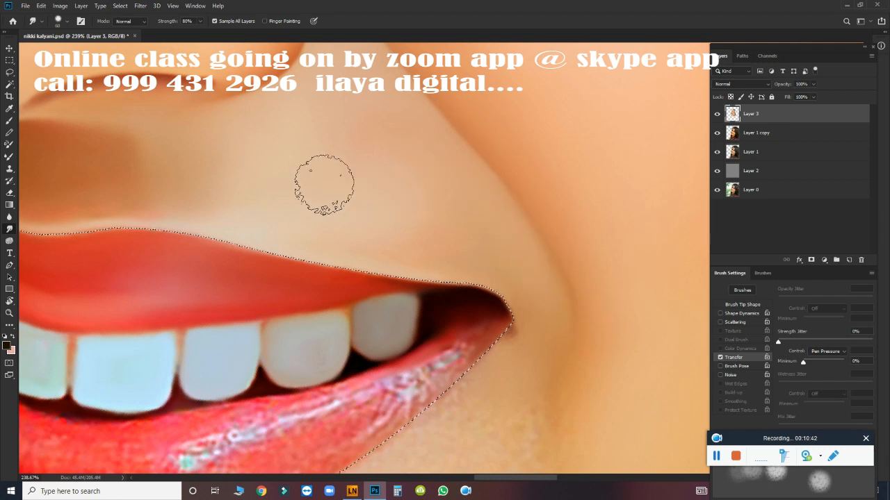
pyautogui.moveTo(399, 168); pyautogui.dragTo(406, 173)
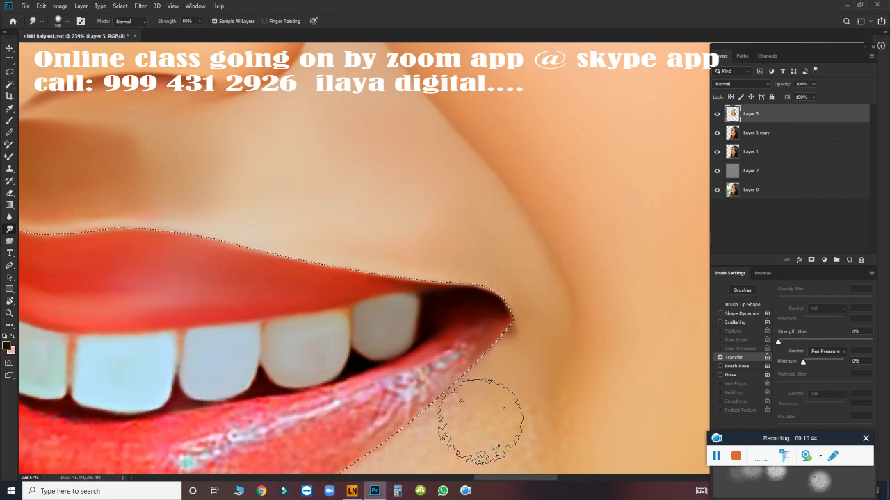
# - Smudge the grainy skin beneath the right half of the lower lip with broad strokes along the lip outline
pyautogui.hotkey('ctrl', 'space')
pyautogui.moveTo(449, 363)
pyautogui.mouseDown()
pyautogui.moveTo(421, 332)
pyautogui.moveTo(419, 308)
pyautogui.mouseUp()
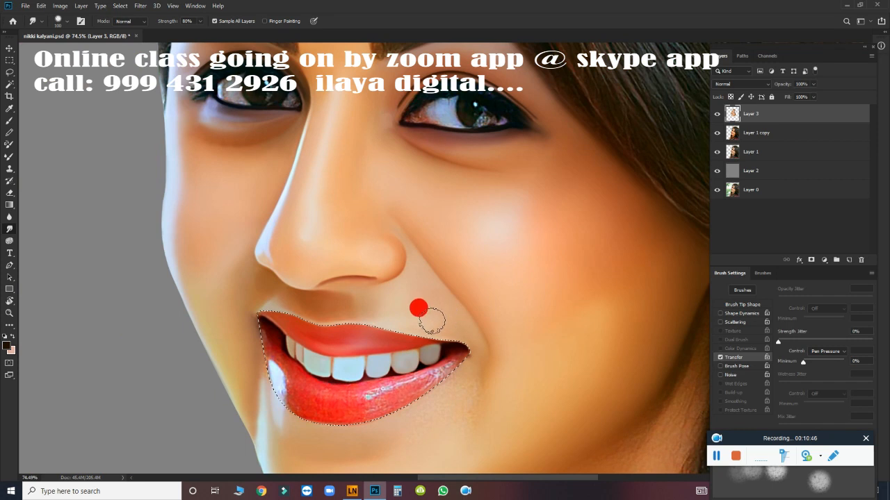
pyautogui.hotkey('ctrl', 'space')
pyautogui.moveTo(476, 402)
pyautogui.mouseDown()
pyautogui.moveTo(487, 399)
pyautogui.moveTo(452, 387)
pyautogui.moveTo(521, 185)
pyautogui.moveTo(486, 240)
pyautogui.moveTo(499, 247)
pyautogui.mouseUp()
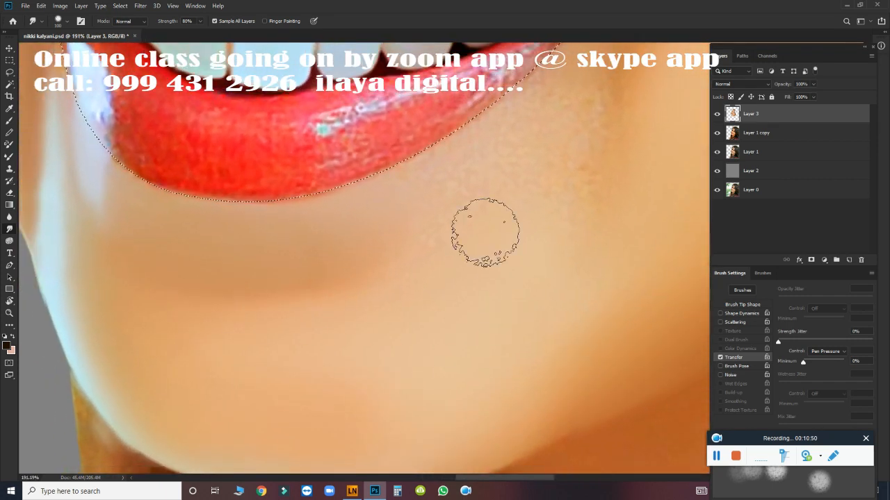
pyautogui.hotkey('ctrl', 'space')
pyautogui.moveTo(373, 284); pyautogui.dragTo(333, 284)
pyautogui.moveTo(251, 268)
pyautogui.mouseDown()
pyautogui.moveTo(230, 255)
pyautogui.moveTo(192, 192)
pyautogui.mouseUp()
pyautogui.press('[')
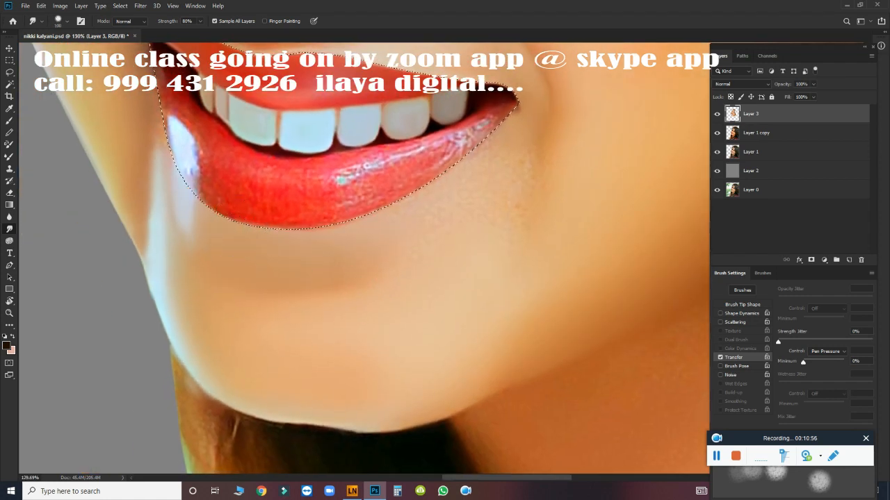
pyautogui.moveTo(358, 259)
pyautogui.mouseDown()
pyautogui.moveTo(372, 242)
pyautogui.moveTo(289, 265)
pyautogui.moveTo(340, 259)
pyautogui.moveTo(310, 259)
pyautogui.moveTo(409, 235)
pyautogui.moveTo(431, 220)
pyautogui.mouseUp()
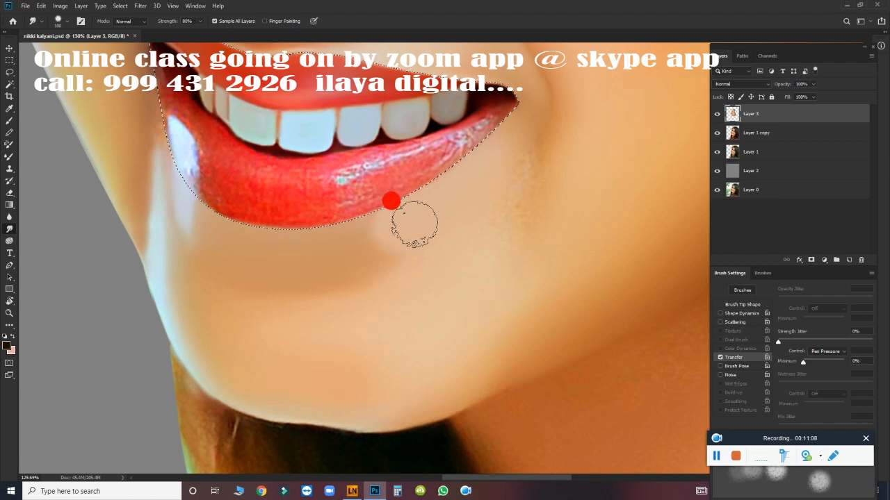
# - Smooth the remaining grain below the right mouth corner and blend it down into the cheek and chin
pyautogui.moveTo(325, 310)
pyautogui.mouseDown()
pyautogui.moveTo(446, 264)
pyautogui.moveTo(410, 274)
pyautogui.moveTo(394, 302)
pyautogui.moveTo(275, 308)
pyautogui.moveTo(493, 218)
pyautogui.moveTo(528, 155)
pyautogui.moveTo(553, 154)
pyautogui.mouseUp()
pyautogui.moveTo(568, 93); pyautogui.dragTo(576, 95)
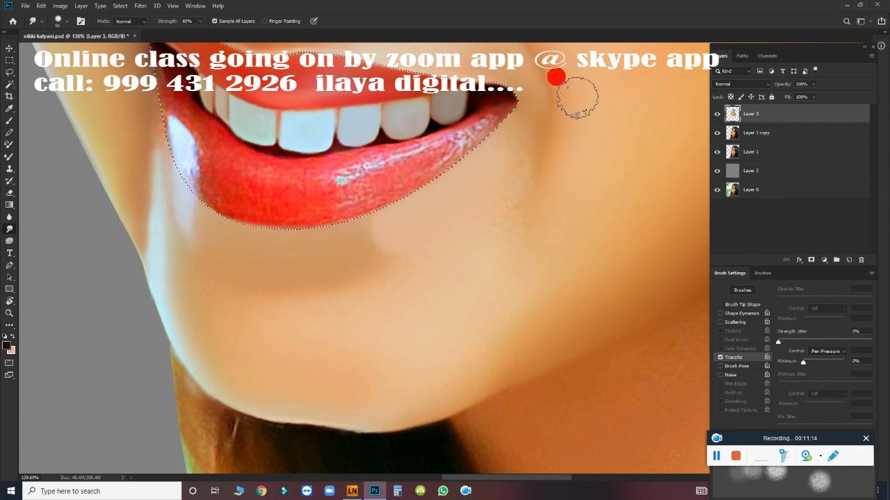
pyautogui.moveTo(505, 204)
pyautogui.mouseDown()
pyautogui.moveTo(523, 138)
pyautogui.moveTo(516, 177)
pyautogui.moveTo(528, 148)
pyautogui.moveTo(508, 195)
pyautogui.mouseUp()
pyautogui.moveTo(515, 278)
pyautogui.mouseDown()
pyautogui.moveTo(506, 261)
pyautogui.moveTo(551, 212)
pyautogui.moveTo(497, 285)
pyautogui.mouseUp()
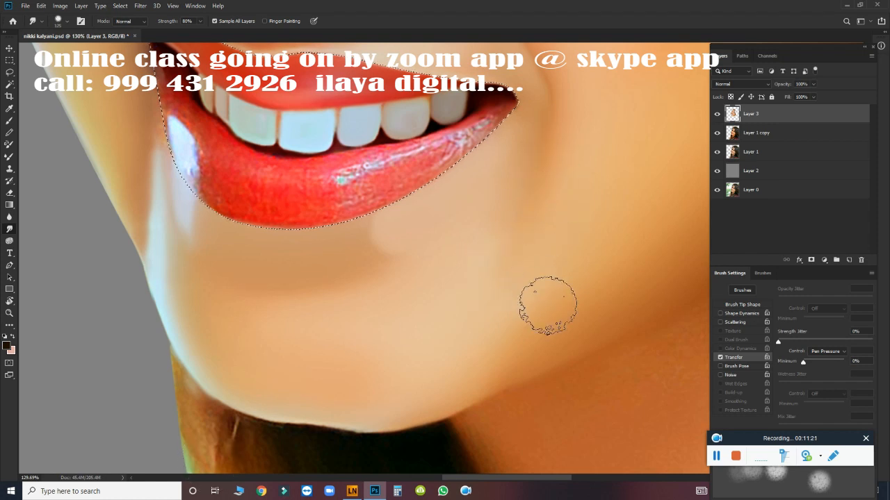
pyautogui.moveTo(347, 389); pyautogui.dragTo(327, 383)
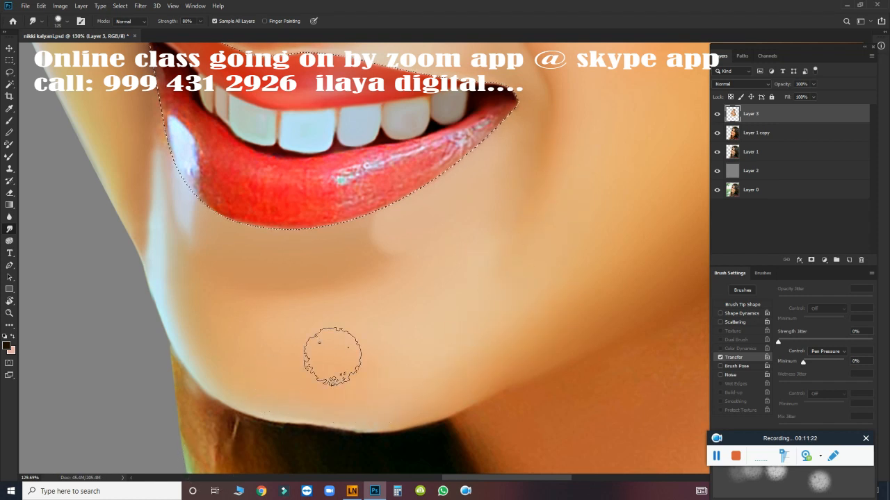
pyautogui.moveTo(449, 342)
pyautogui.mouseDown()
pyautogui.moveTo(400, 344)
pyautogui.moveTo(456, 363)
pyautogui.mouseUp()
# - Smudge the pale highlight on the skin just outside the lower lip's left edge with a much smaller brush
pyautogui.moveTo(238, 229); pyautogui.dragTo(245, 229)
pyautogui.moveTo(207, 201); pyautogui.dragTo(444, 323)
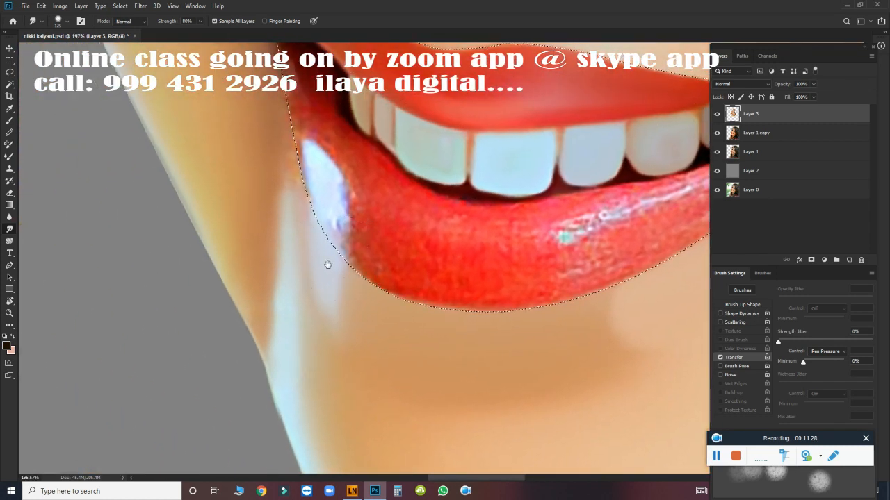
pyautogui.moveTo(327, 264); pyautogui.dragTo(343, 333)
pyautogui.press('[')
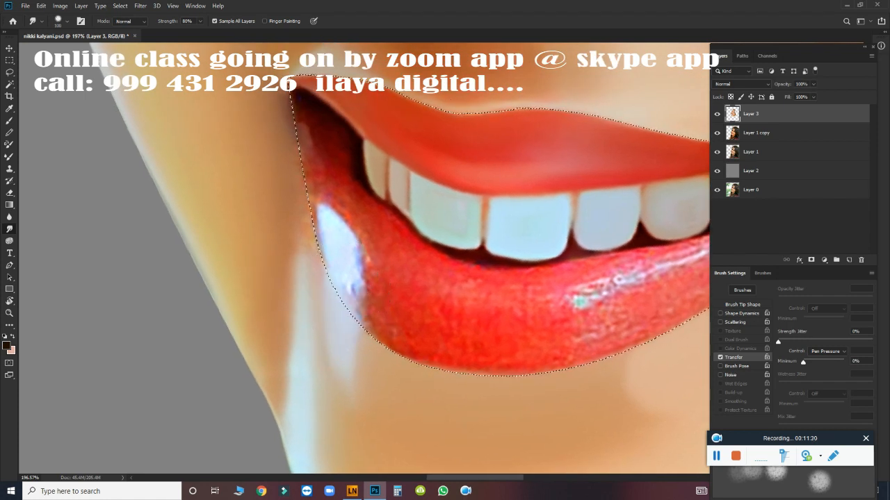
pyautogui.press('[')
pyautogui.press('[')
pyautogui.press('[')
pyautogui.press('[')
pyautogui.press('[')
pyautogui.press('[')
pyautogui.press('[')
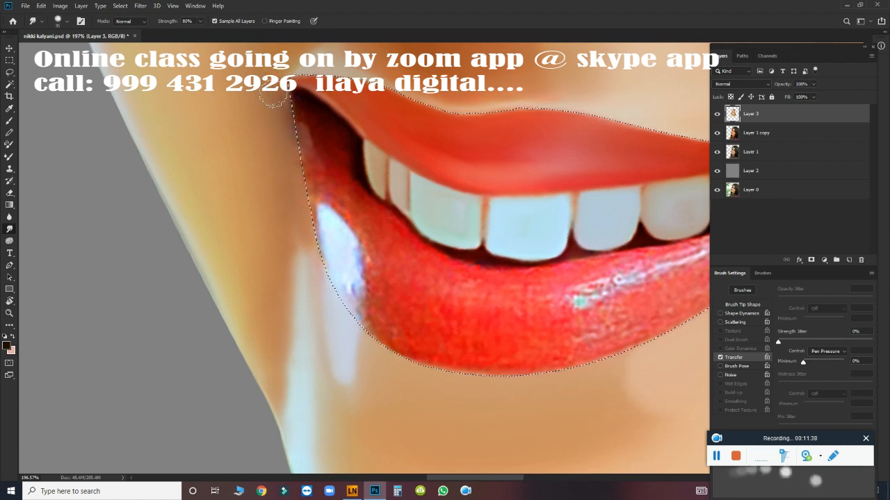
# - Smooth the shadowed skin beside the left mouth corner and blend the top of the pale streak below it
pyautogui.press(']')
pyautogui.press(']')
pyautogui.press(']')
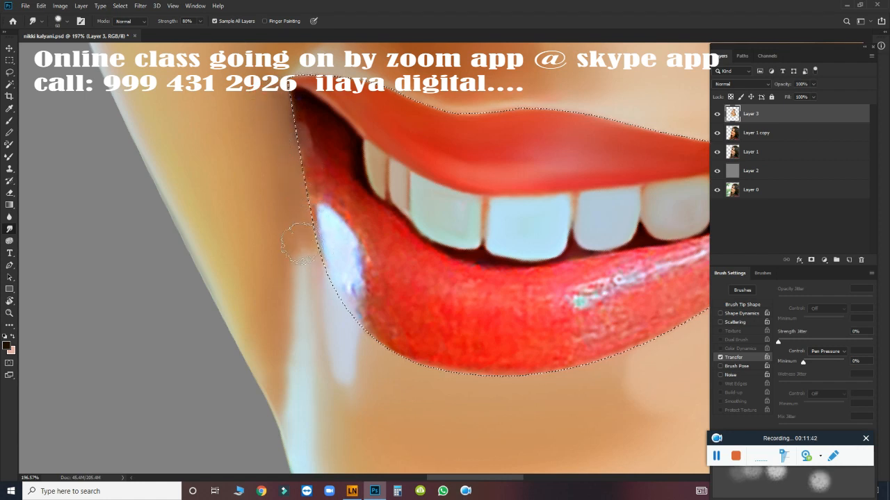
pyautogui.press('[')
pyautogui.press('[')
pyautogui.moveTo(299, 243)
pyautogui.mouseDown()
pyautogui.moveTo(286, 216)
pyautogui.moveTo(285, 306)
pyautogui.mouseUp()
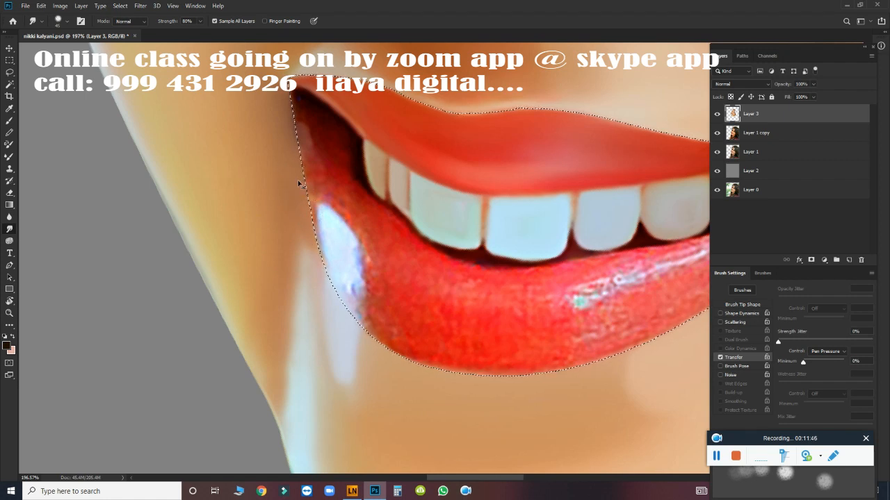
# - Smudge the white highlight at the left end of the lower lip into a clean, solid shape with a small brush
pyautogui.click(414, 267)
pyautogui.moveTo(414, 267)
pyautogui.mouseDown()
pyautogui.moveTo(262, 246)
pyautogui.moveTo(326, 238)
pyautogui.mouseUp()
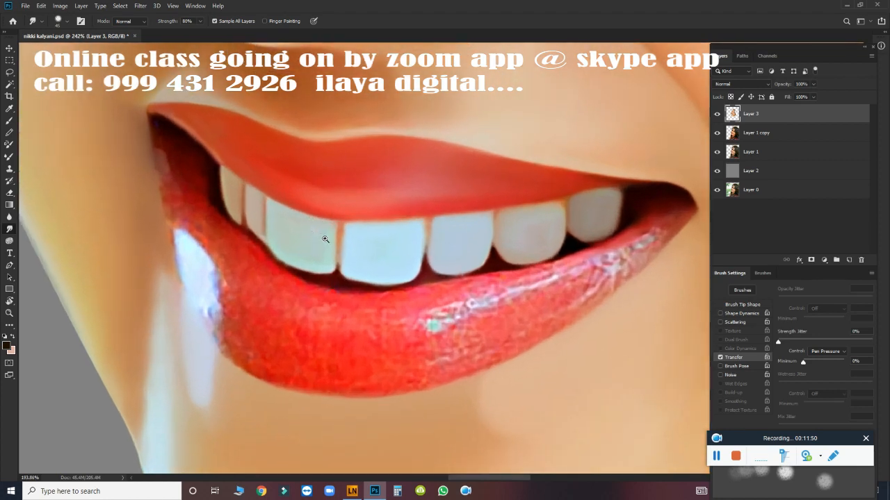
pyautogui.press('[')
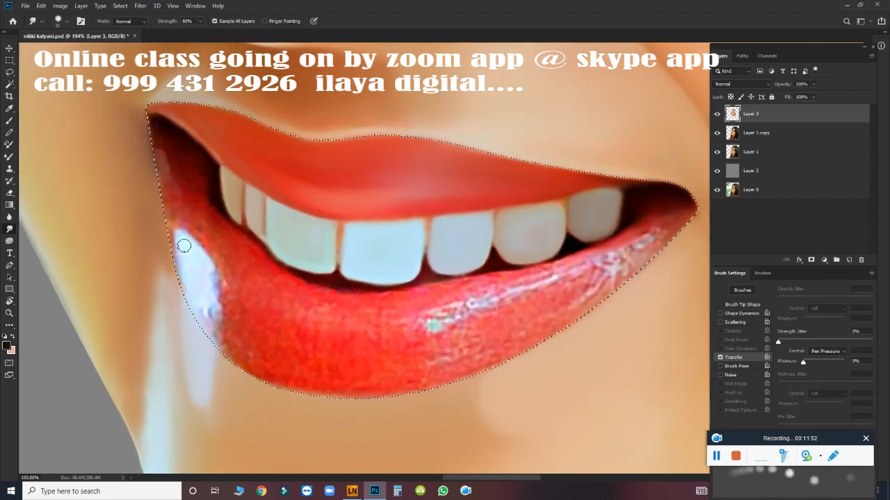
pyautogui.moveTo(182, 241)
pyautogui.mouseDown()
pyautogui.moveTo(187, 293)
pyautogui.moveTo(181, 235)
pyautogui.moveTo(167, 225)
pyautogui.moveTo(199, 256)
pyautogui.mouseUp()
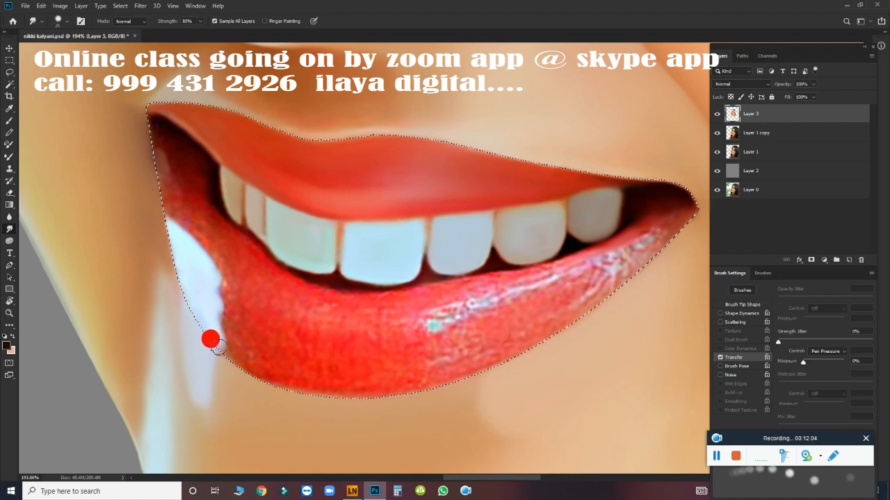
pyautogui.press(']')
pyautogui.moveTo(197, 312)
pyautogui.mouseDown()
pyautogui.moveTo(221, 357)
pyautogui.moveTo(283, 394)
pyautogui.mouseUp()
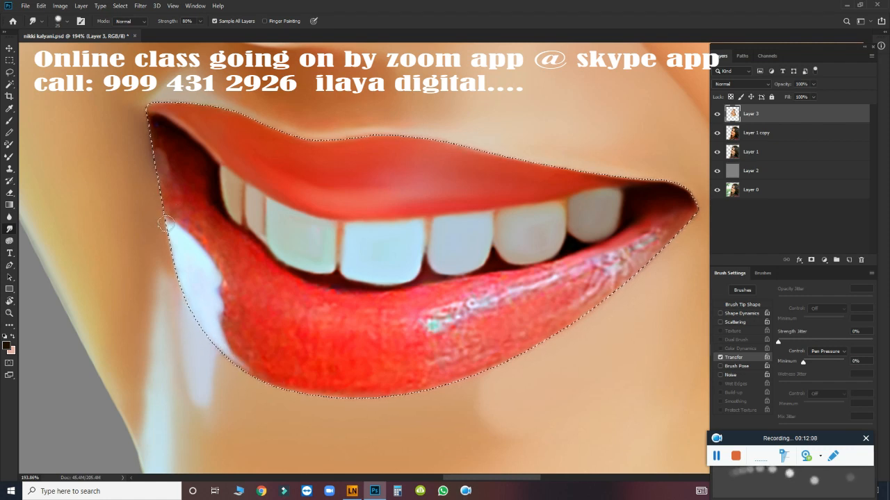
pyautogui.moveTo(172, 225)
pyautogui.mouseDown()
pyautogui.moveTo(180, 231)
pyautogui.moveTo(162, 238)
pyautogui.mouseUp()
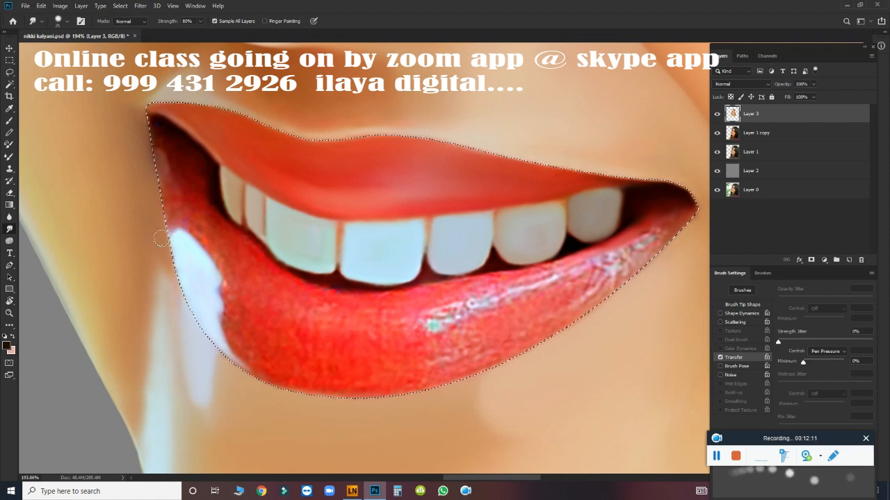
# - Smooth the dark red area inside the left mouth corner and the lower lip's upper edge along the teeth
pyautogui.press(']')
pyautogui.press(']')
pyautogui.moveTo(142, 125)
pyautogui.mouseDown()
pyautogui.moveTo(167, 130)
pyautogui.moveTo(191, 155)
pyautogui.moveTo(202, 191)
pyautogui.moveTo(175, 151)
pyautogui.moveTo(199, 202)
pyautogui.moveTo(228, 230)
pyautogui.moveTo(180, 178)
pyautogui.moveTo(201, 228)
pyautogui.moveTo(173, 211)
pyautogui.moveTo(167, 227)
pyautogui.moveTo(139, 194)
pyautogui.mouseUp()
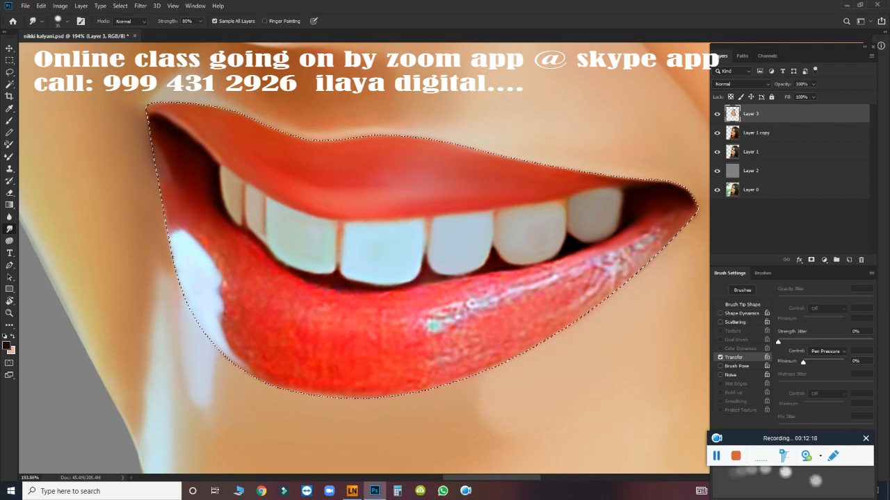
pyautogui.moveTo(169, 234); pyautogui.dragTo(209, 258)
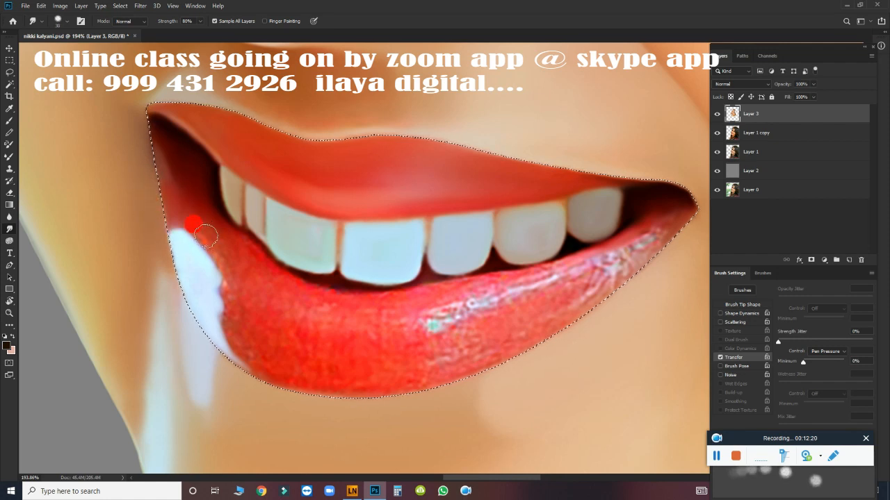
pyautogui.moveTo(198, 226)
pyautogui.mouseDown()
pyautogui.moveTo(317, 289)
pyautogui.moveTo(282, 272)
pyautogui.moveTo(363, 296)
pyautogui.moveTo(487, 284)
pyautogui.moveTo(250, 306)
pyautogui.moveTo(240, 282)
pyautogui.moveTo(243, 302)
pyautogui.moveTo(205, 275)
pyautogui.moveTo(241, 360)
pyautogui.mouseUp()
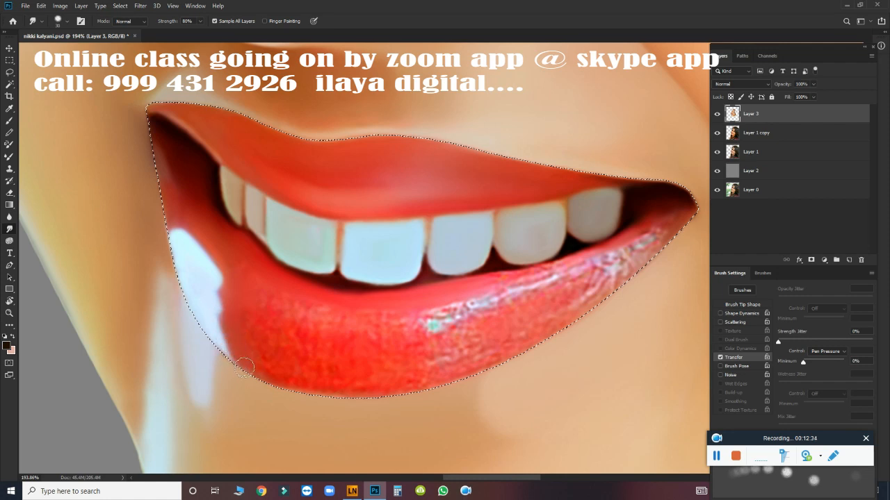
# - Smudge the lower lip's bottom edge smooth along the selection, from below the white highlight to the far end
pyautogui.press(']')
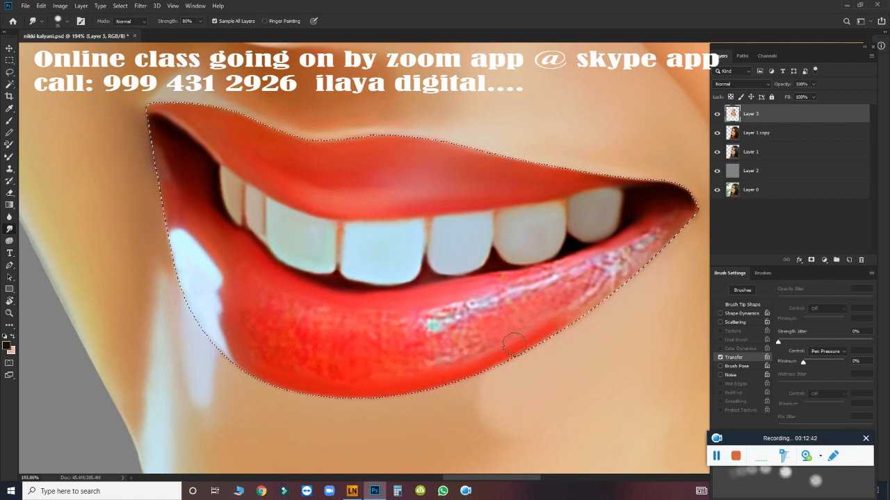
pyautogui.moveTo(581, 317); pyautogui.dragTo(624, 287)
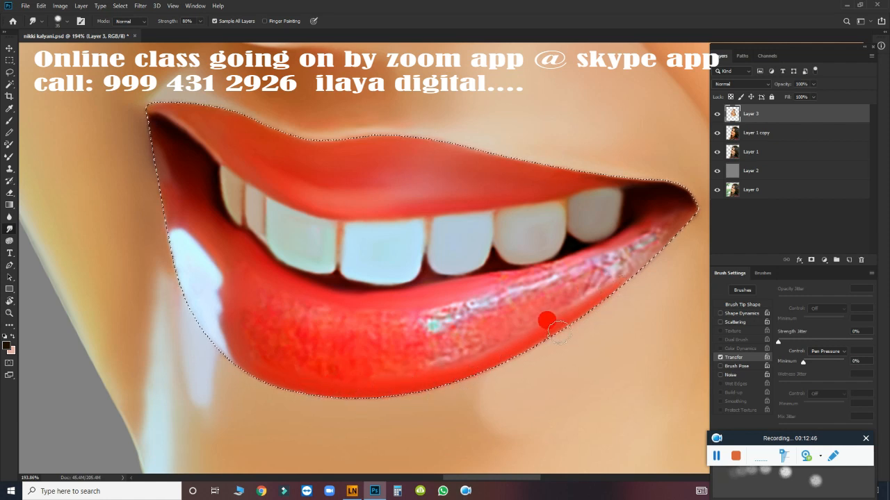
pyautogui.moveTo(338, 366); pyautogui.dragTo(352, 380)
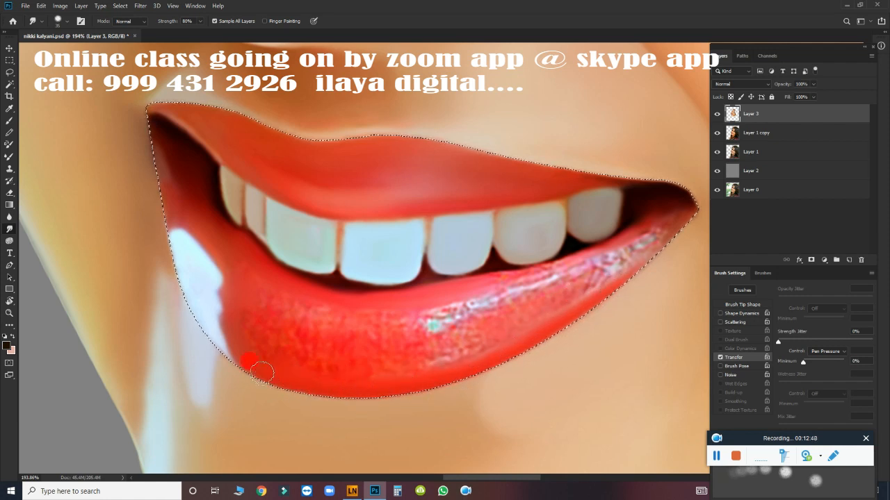
pyautogui.moveTo(236, 359)
pyautogui.mouseDown()
pyautogui.moveTo(210, 328)
pyautogui.moveTo(217, 309)
pyautogui.moveTo(223, 323)
pyautogui.moveTo(215, 294)
pyautogui.mouseUp()
# - Smudge away the grainy texture on the lower lip's body and dab the glossy highlight band into soft patches
pyautogui.press(']')
pyautogui.moveTo(244, 363); pyautogui.dragTo(256, 323)
pyautogui.moveTo(281, 366)
pyautogui.mouseDown()
pyautogui.moveTo(287, 344)
pyautogui.moveTo(355, 369)
pyautogui.moveTo(402, 352)
pyautogui.moveTo(417, 360)
pyautogui.moveTo(454, 326)
pyautogui.moveTo(501, 314)
pyautogui.moveTo(540, 288)
pyautogui.mouseUp()
pyautogui.moveTo(422, 318)
pyautogui.mouseDown()
pyautogui.moveTo(431, 325)
pyautogui.moveTo(468, 296)
pyautogui.moveTo(506, 298)
pyautogui.moveTo(533, 276)
pyautogui.moveTo(529, 290)
pyautogui.mouseUp()
pyautogui.moveTo(605, 255)
pyautogui.mouseDown()
pyautogui.moveTo(611, 261)
pyautogui.moveTo(640, 242)
pyautogui.moveTo(576, 286)
pyautogui.mouseUp()
pyautogui.moveTo(490, 276); pyautogui.dragTo(573, 260)
# - Smooth the tapering end of the lower lip into the dark right mouth corner with a slightly larger brush
pyautogui.press(']')
pyautogui.moveTo(652, 232); pyautogui.dragTo(676, 209)
pyautogui.moveTo(669, 241)
pyautogui.mouseDown()
pyautogui.moveTo(655, 237)
pyautogui.moveTo(670, 223)
pyautogui.moveTo(658, 196)
pyautogui.mouseUp()
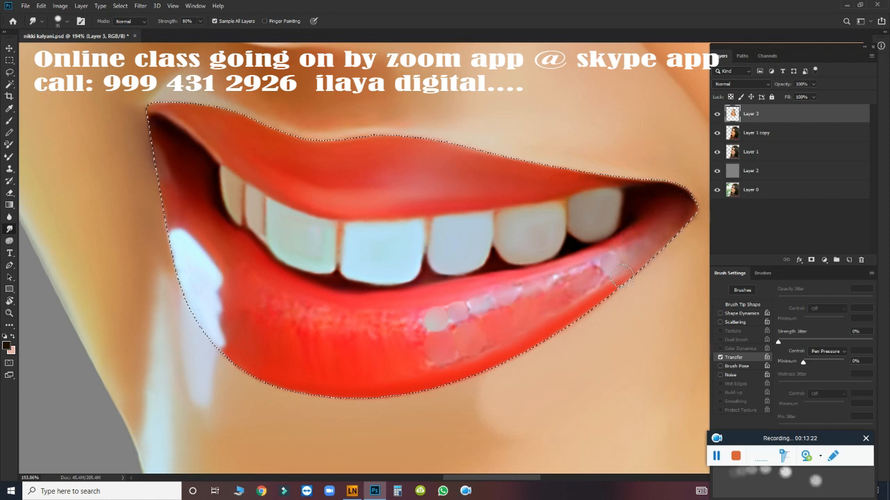
# - Blend the patchy highlight band into a continuous streak and smooth the middle of the lower lip
pyautogui.moveTo(637, 246)
pyautogui.mouseDown()
pyautogui.moveTo(550, 275)
pyautogui.moveTo(556, 287)
pyautogui.moveTo(573, 289)
pyautogui.moveTo(613, 269)
pyautogui.moveTo(456, 325)
pyautogui.moveTo(482, 302)
pyautogui.moveTo(517, 290)
pyautogui.moveTo(433, 318)
pyautogui.moveTo(440, 338)
pyautogui.moveTo(417, 363)
pyautogui.moveTo(488, 346)
pyautogui.moveTo(467, 342)
pyautogui.mouseUp()
pyautogui.moveTo(342, 328)
pyautogui.mouseDown()
pyautogui.moveTo(269, 281)
pyautogui.moveTo(247, 310)
pyautogui.moveTo(320, 301)
pyautogui.moveTo(324, 324)
pyautogui.moveTo(362, 306)
pyautogui.moveTo(361, 337)
pyautogui.moveTo(394, 309)
pyautogui.moveTo(411, 339)
pyautogui.moveTo(419, 324)
pyautogui.moveTo(443, 318)
pyautogui.mouseUp()
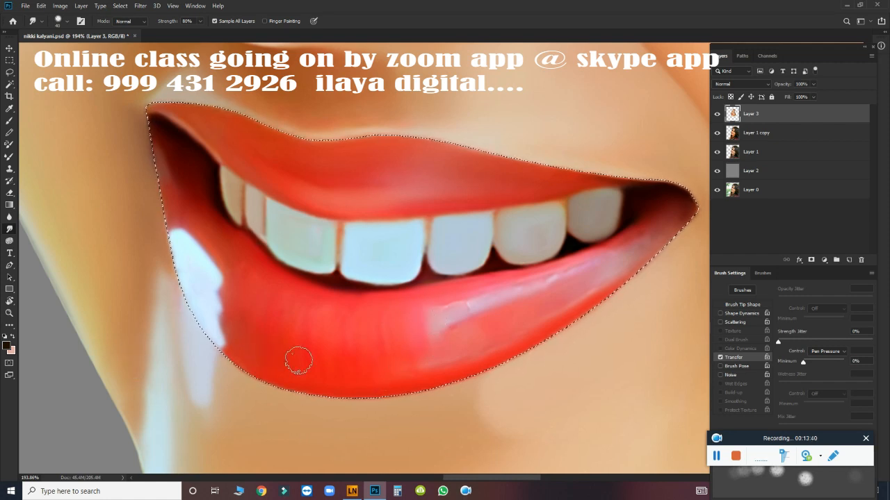
pyautogui.moveTo(298, 357); pyautogui.dragTo(300, 358)
pyautogui.moveTo(325, 368); pyautogui.dragTo(390, 360)
# - Soften the vertical streaks across the middle and left part of the lower lip with a smaller brush, up close
pyautogui.moveTo(389, 312); pyautogui.dragTo(452, 235)
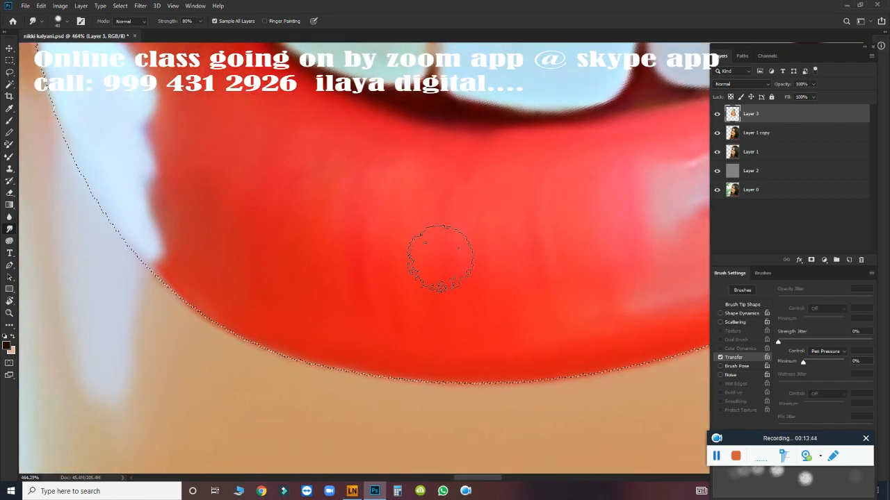
pyautogui.press('[')
pyautogui.press('[')
pyautogui.press('[')
pyautogui.press('[')
pyautogui.press('[')
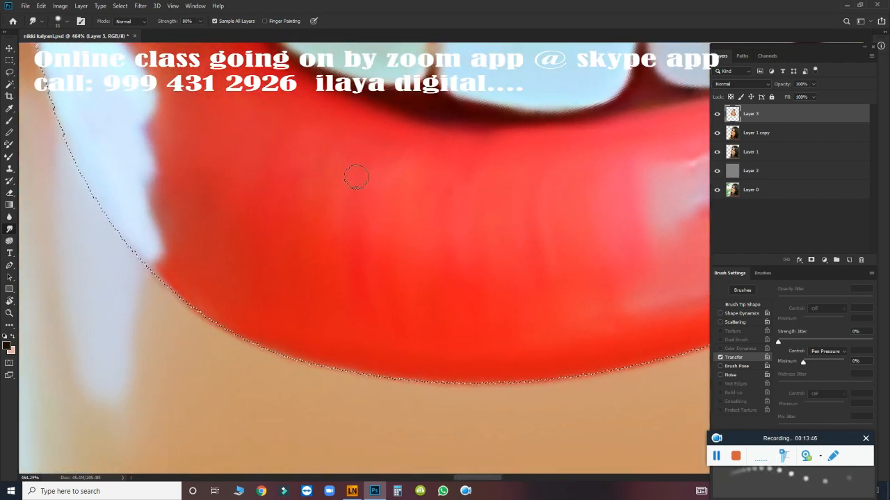
pyautogui.click(335, 155)
pyautogui.moveTo(371, 209)
pyautogui.mouseDown()
pyautogui.moveTo(406, 204)
pyautogui.moveTo(392, 232)
pyautogui.moveTo(398, 221)
pyautogui.moveTo(437, 229)
pyautogui.mouseUp()
pyautogui.moveTo(431, 183); pyautogui.dragTo(455, 247)
pyautogui.moveTo(504, 232); pyautogui.dragTo(525, 252)
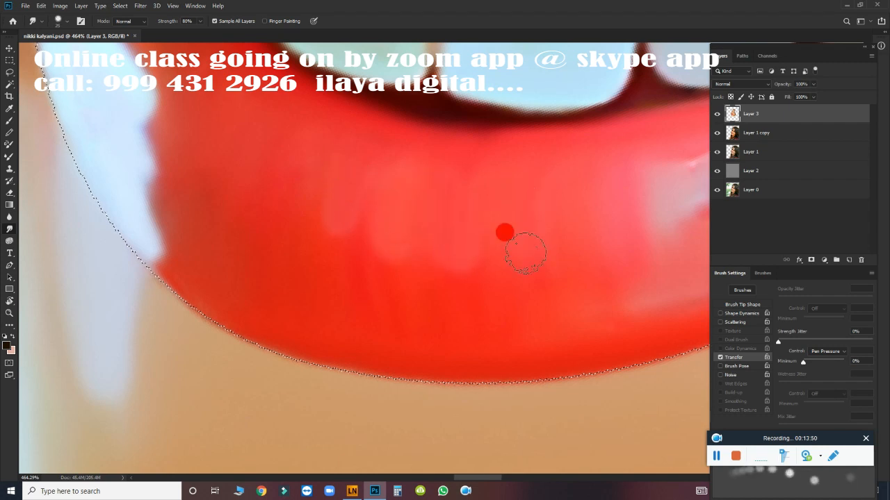
pyautogui.moveTo(258, 116)
pyautogui.mouseDown()
pyautogui.moveTo(272, 150)
pyautogui.moveTo(218, 100)
pyautogui.mouseUp()
pyautogui.moveTo(264, 342); pyautogui.dragTo(282, 358)
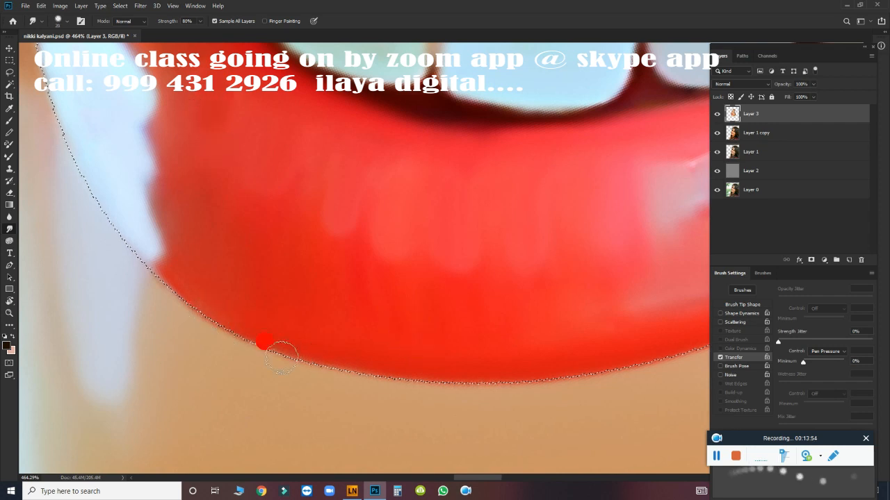
# - Smudge the pale highlight band on the right half of the lower lip with overlapping dabs along its length
pyautogui.moveTo(529, 336)
pyautogui.mouseDown()
pyautogui.moveTo(493, 350)
pyautogui.moveTo(199, 385)
pyautogui.mouseUp()
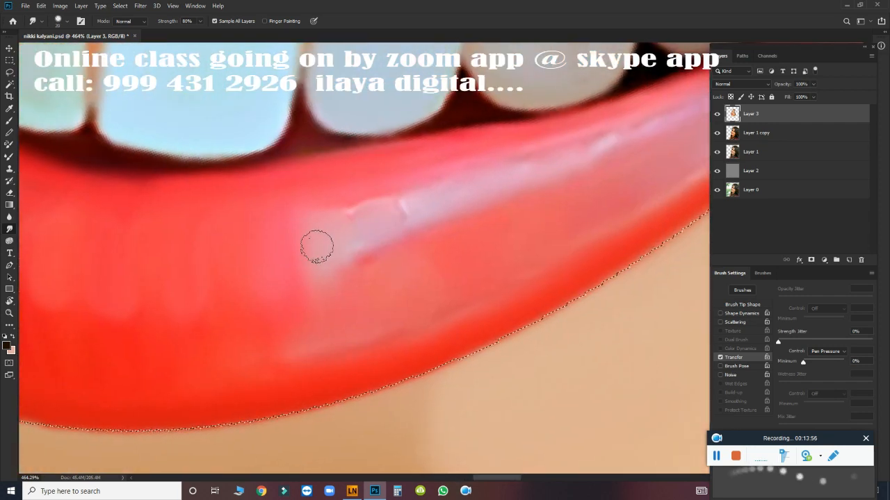
pyautogui.moveTo(326, 226)
pyautogui.mouseDown()
pyautogui.moveTo(318, 215)
pyautogui.moveTo(330, 254)
pyautogui.mouseUp()
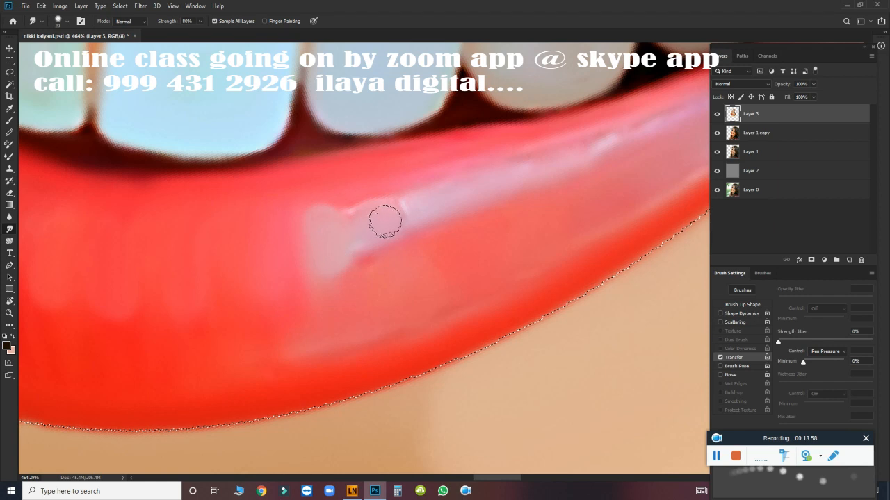
pyautogui.moveTo(383, 218)
pyautogui.mouseDown()
pyautogui.moveTo(378, 213)
pyautogui.moveTo(384, 228)
pyautogui.moveTo(424, 199)
pyautogui.moveTo(431, 211)
pyautogui.moveTo(473, 184)
pyautogui.moveTo(477, 192)
pyautogui.moveTo(649, 125)
pyautogui.mouseUp()
# - Smooth the pinkish area between the highlight band and the lower lip's bottom edge
pyautogui.moveTo(323, 306)
pyautogui.mouseDown()
pyautogui.moveTo(321, 288)
pyautogui.moveTo(289, 262)
pyautogui.moveTo(312, 274)
pyautogui.mouseUp()
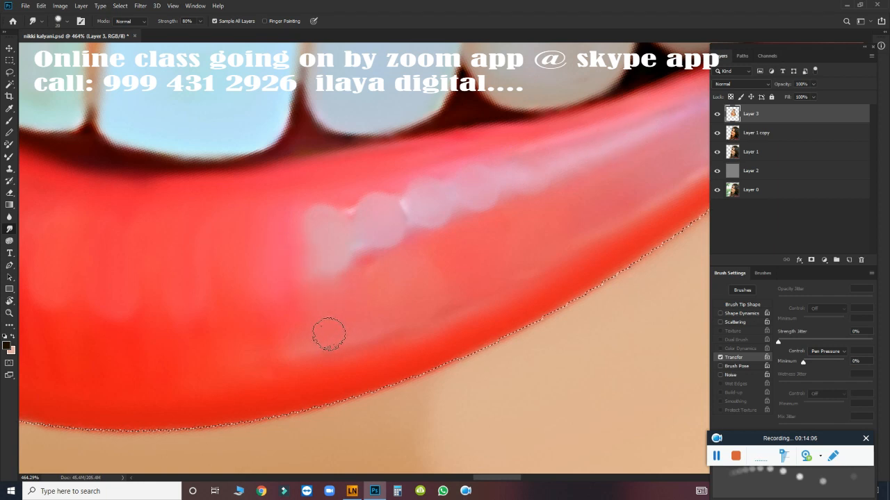
pyautogui.moveTo(250, 347)
pyautogui.mouseDown()
pyautogui.moveTo(371, 306)
pyautogui.moveTo(286, 316)
pyautogui.moveTo(438, 274)
pyautogui.mouseUp()
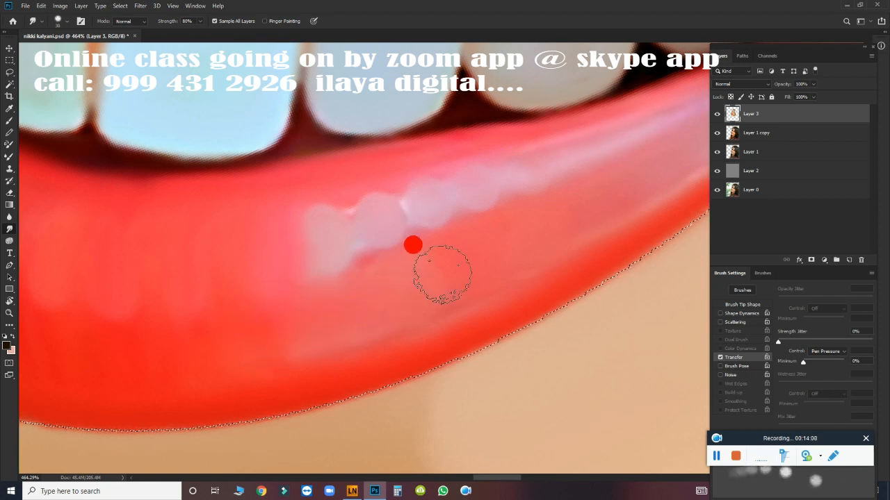
pyautogui.moveTo(338, 302); pyautogui.dragTo(417, 271)
pyautogui.moveTo(427, 308)
pyautogui.mouseDown()
pyautogui.moveTo(317, 347)
pyautogui.moveTo(341, 354)
pyautogui.moveTo(513, 283)
pyautogui.moveTo(649, 213)
pyautogui.mouseUp()
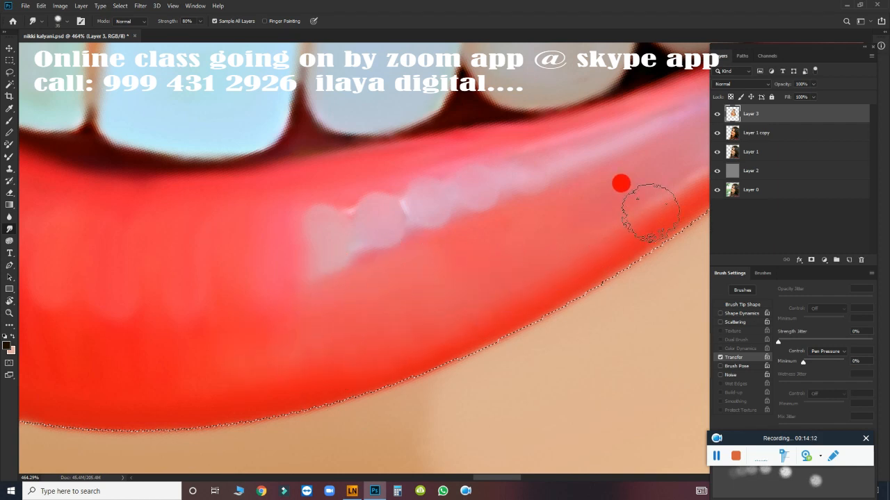
pyautogui.moveTo(615, 243); pyautogui.dragTo(471, 337)
pyautogui.click(254, 386)
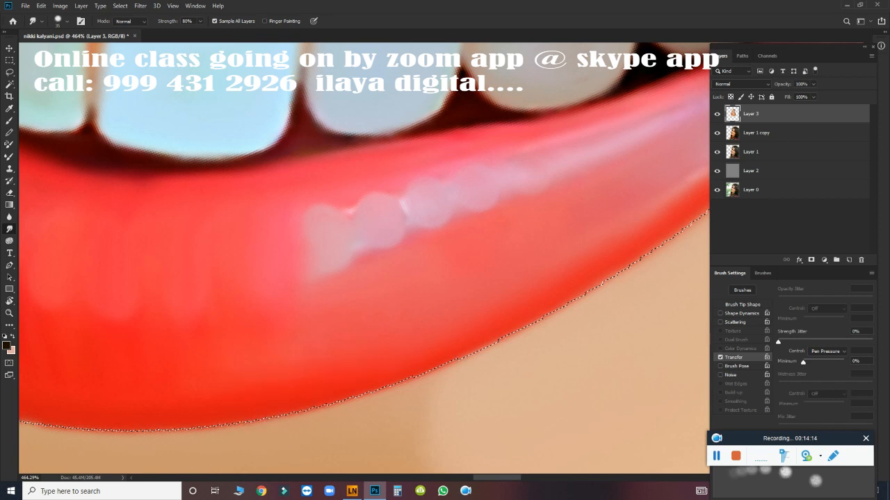
# - Blend the red tones below the highlight band into an even gradient using progressively larger smudge brushes
pyautogui.press(']')
pyautogui.moveTo(264, 361); pyautogui.dragTo(423, 311)
pyautogui.press(']')
pyautogui.moveTo(290, 325)
pyautogui.mouseDown()
pyautogui.moveTo(328, 264)
pyautogui.moveTo(371, 313)
pyautogui.mouseUp()
pyautogui.click(221, 370)
pyautogui.moveTo(222, 372); pyautogui.dragTo(428, 312)
pyautogui.press(']')
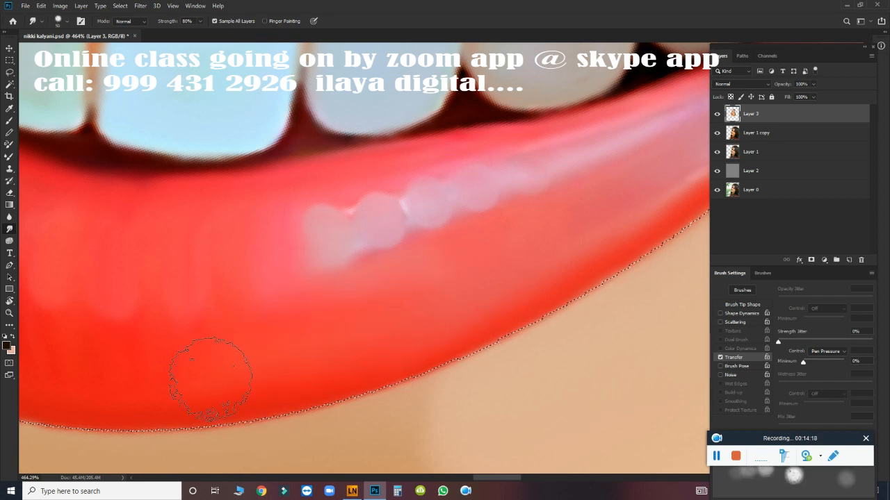
pyautogui.moveTo(221, 360); pyautogui.dragTo(497, 276)
pyautogui.moveTo(398, 335); pyautogui.dragTo(536, 277)
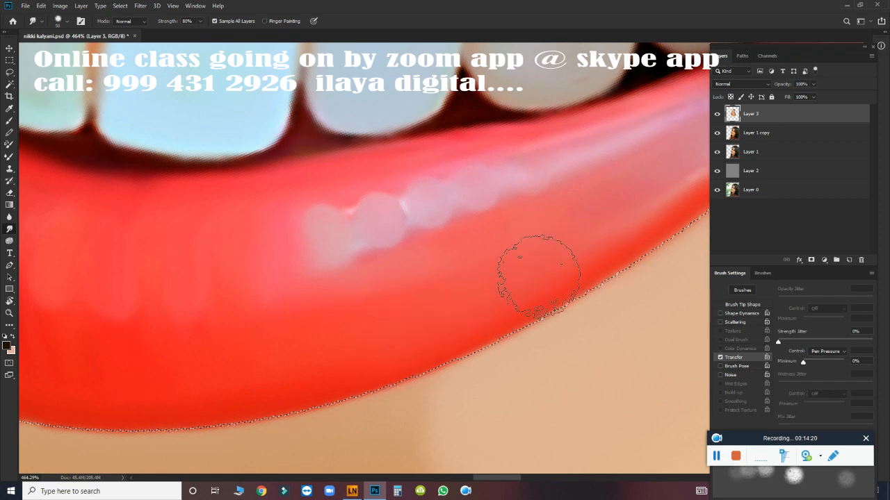
pyautogui.moveTo(382, 362); pyautogui.dragTo(381, 362)
# - Smudge the highlight's faded end and the lower lip's edge softly toward the right mouth corner
pyautogui.moveTo(496, 312); pyautogui.dragTo(258, 431)
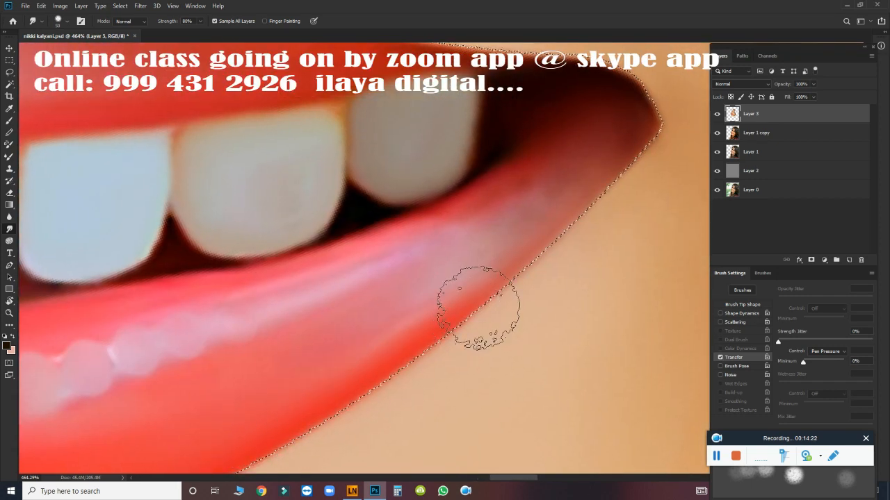
pyautogui.moveTo(506, 260)
pyautogui.mouseDown()
pyautogui.moveTo(586, 173)
pyautogui.moveTo(479, 261)
pyautogui.moveTo(566, 176)
pyautogui.mouseUp()
pyautogui.moveTo(460, 240); pyautogui.dragTo(587, 169)
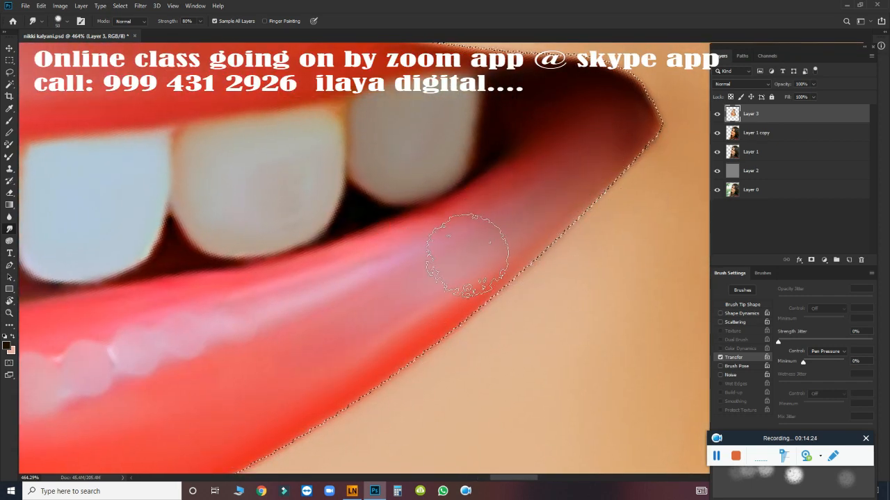
pyautogui.moveTo(480, 267); pyautogui.dragTo(596, 219)
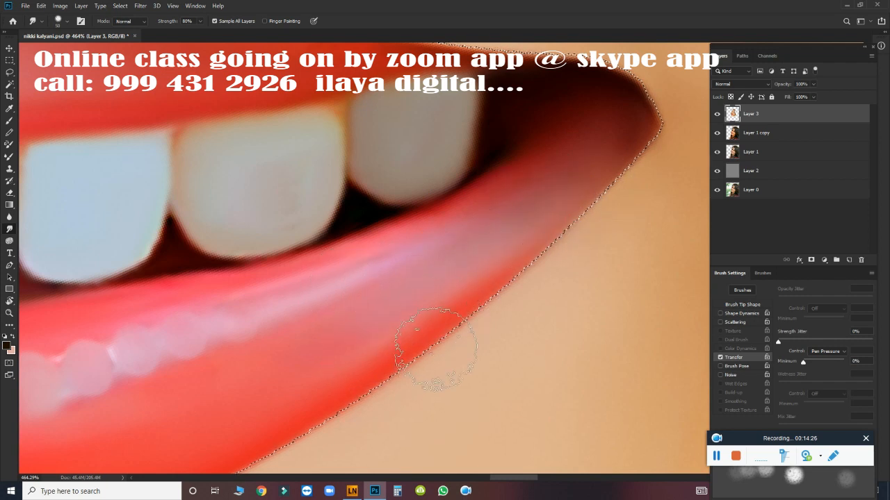
pyautogui.moveTo(425, 341)
pyautogui.mouseDown()
pyautogui.moveTo(311, 392)
pyautogui.moveTo(286, 391)
pyautogui.moveTo(326, 403)
pyautogui.moveTo(308, 403)
pyautogui.mouseUp()
# - Erase the smudging over the white highlight at the left end of the lower lip
pyautogui.press('e')
pyautogui.moveTo(198, 297)
pyautogui.mouseDown()
pyautogui.moveTo(182, 251)
pyautogui.moveTo(183, 340)
pyautogui.mouseUp()
pyautogui.moveTo(138, 201); pyautogui.dragTo(143, 262)
pyautogui.moveTo(260, 349); pyautogui.dragTo(295, 346)
pyautogui.moveTo(238, 316); pyautogui.dragTo(369, 340)
# - Smudge the white highlight at the left end of the lower lip and the red area around it smooth again
pyautogui.press('r')
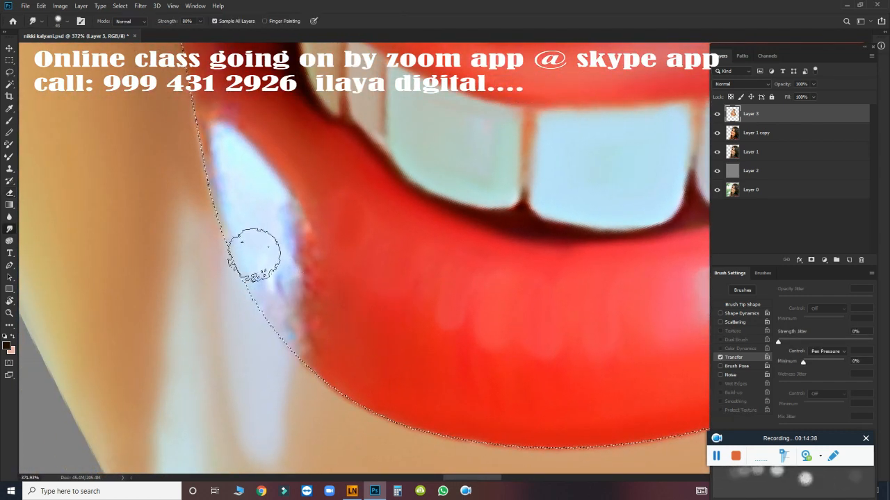
pyautogui.moveTo(217, 132); pyautogui.dragTo(227, 154)
pyautogui.press(']')
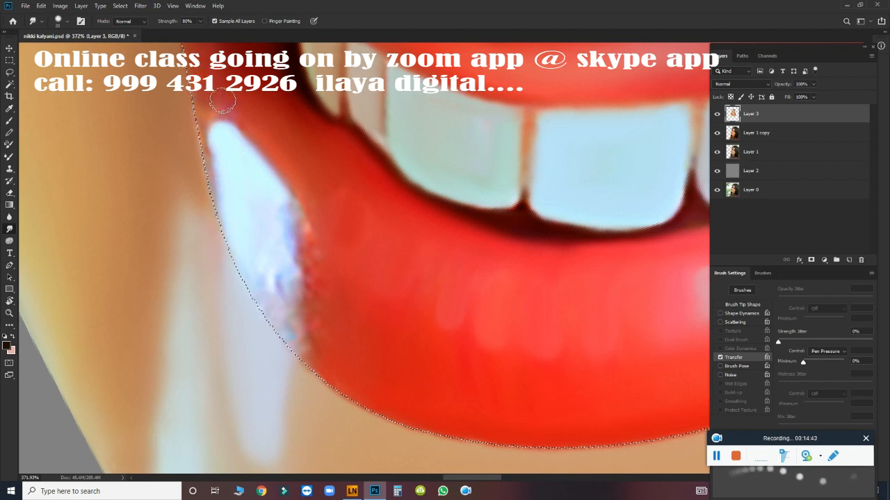
pyautogui.moveTo(220, 88); pyautogui.dragTo(243, 111)
pyautogui.moveTo(294, 173); pyautogui.dragTo(318, 192)
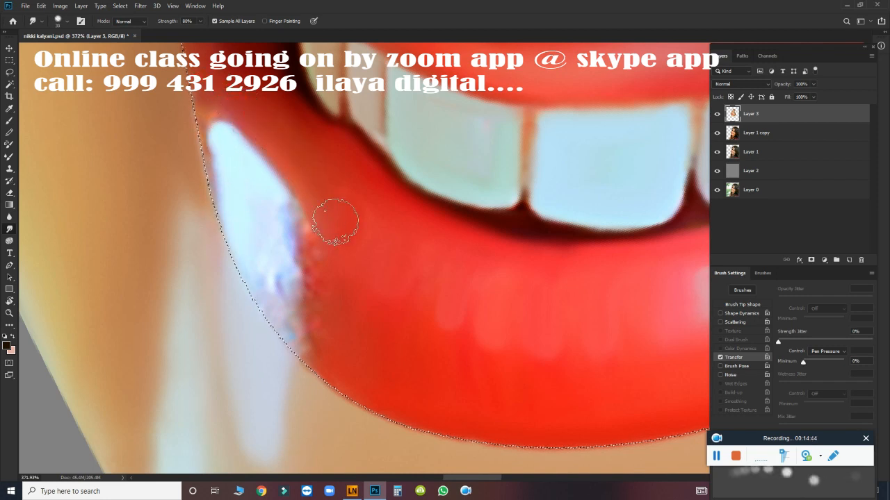
pyautogui.moveTo(284, 219)
pyautogui.mouseDown()
pyautogui.moveTo(284, 251)
pyautogui.moveTo(302, 277)
pyautogui.moveTo(284, 259)
pyautogui.moveTo(280, 286)
pyautogui.mouseUp()
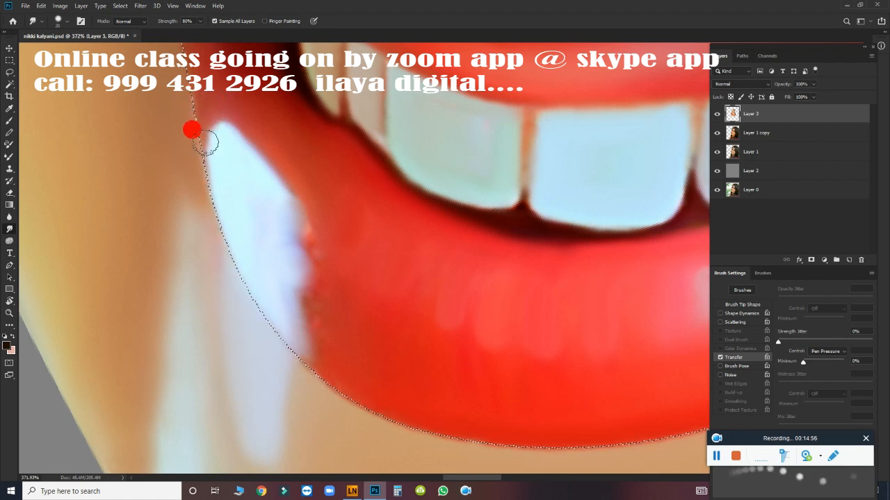
pyautogui.press(']')
pyautogui.moveTo(273, 204); pyautogui.dragTo(297, 227)
pyautogui.moveTo(284, 256); pyautogui.dragTo(317, 300)
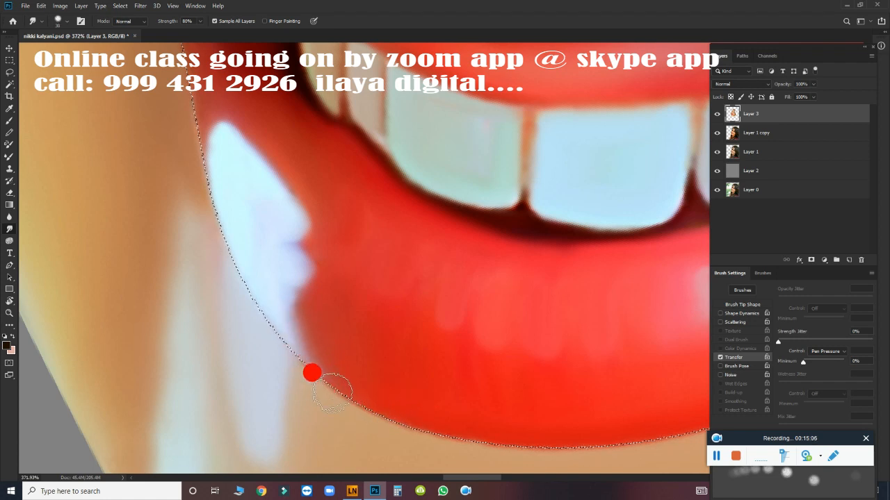
# - Deselect the lips and erase the repainted smudging from the white highlight at the lower lip's left end
pyautogui.moveTo(490, 280); pyautogui.dragTo(421, 257)
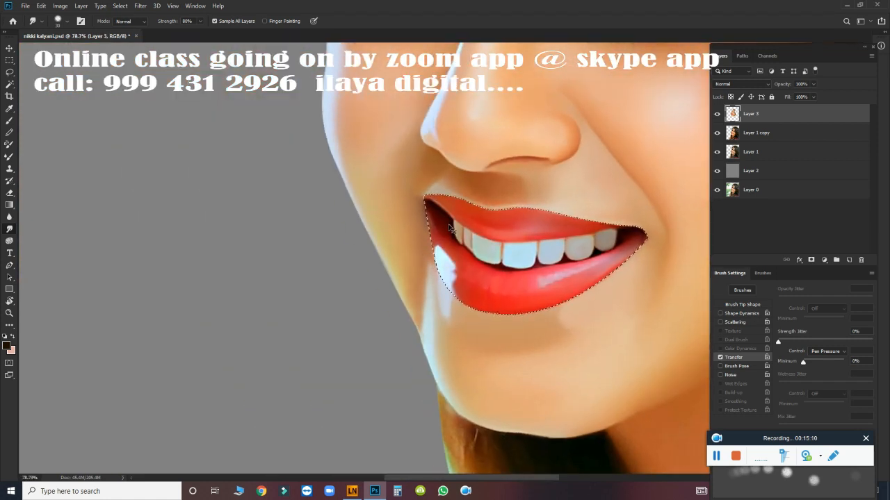
pyautogui.moveTo(635, 299); pyautogui.dragTo(329, 232)
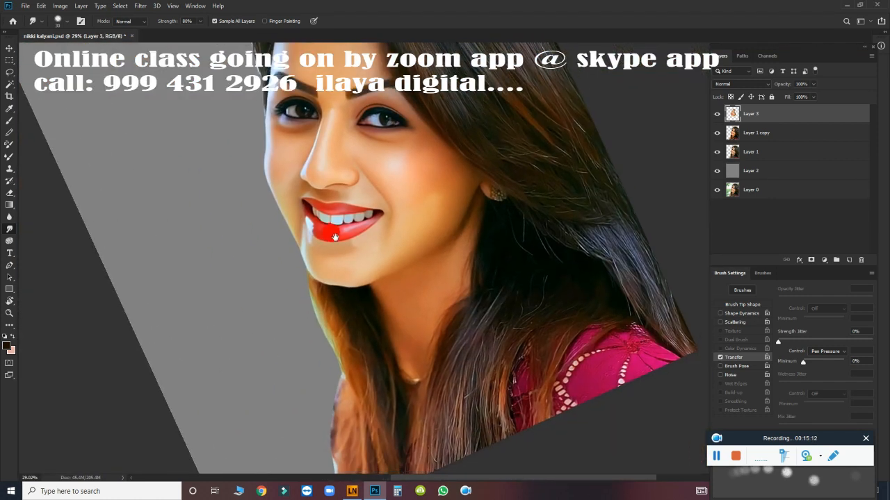
pyautogui.moveTo(387, 228)
pyautogui.mouseDown()
pyautogui.moveTo(418, 265)
pyautogui.moveTo(437, 269)
pyautogui.moveTo(346, 256)
pyautogui.moveTo(442, 310)
pyautogui.mouseUp()
pyautogui.moveTo(215, 181); pyautogui.dragTo(378, 449)
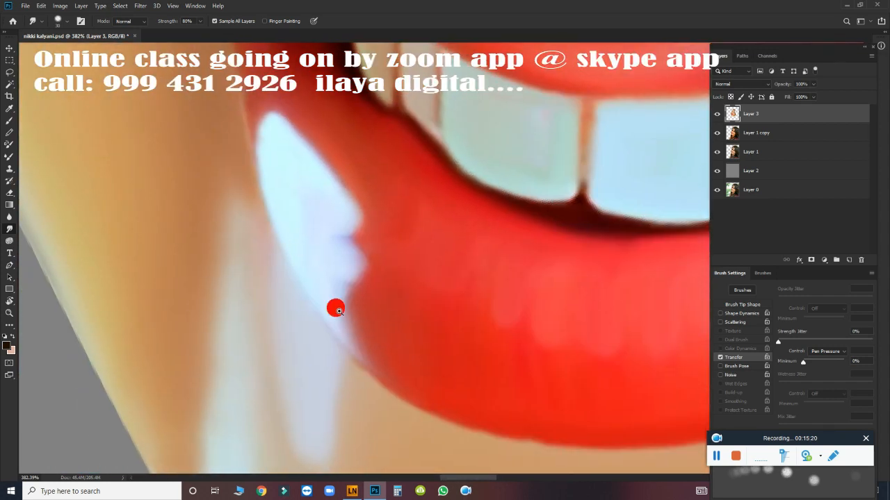
pyautogui.moveTo(336, 308); pyautogui.dragTo(343, 308)
pyautogui.press('e')
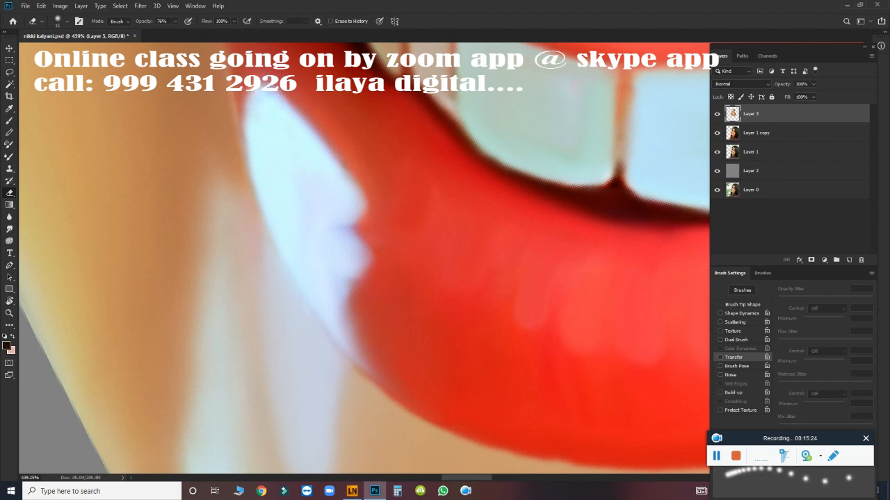
pyautogui.press(']')
pyautogui.moveTo(265, 97)
pyautogui.mouseDown()
pyautogui.moveTo(262, 129)
pyautogui.moveTo(287, 185)
pyautogui.mouseUp()
pyautogui.moveTo(336, 173); pyautogui.dragTo(351, 210)
pyautogui.moveTo(292, 212)
pyautogui.mouseDown()
pyautogui.moveTo(271, 169)
pyautogui.moveTo(323, 278)
pyautogui.moveTo(332, 274)
pyautogui.moveTo(322, 284)
pyautogui.moveTo(352, 343)
pyautogui.mouseUp()
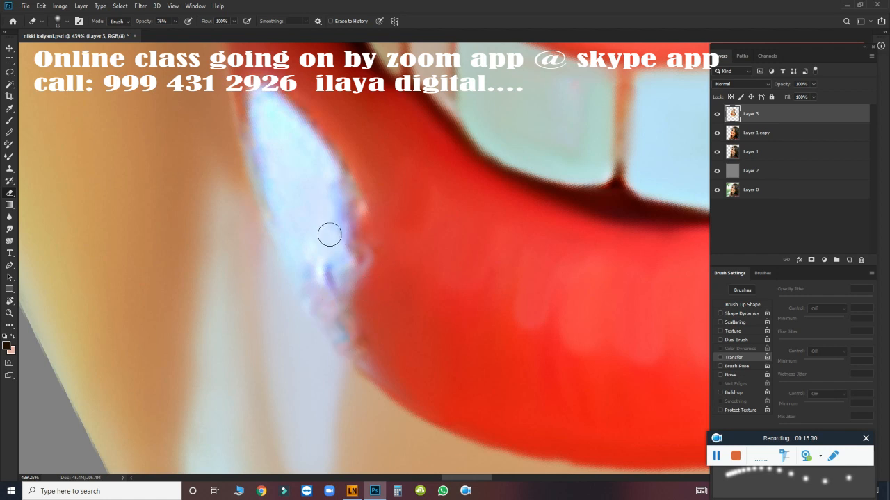
# - Smudge the white highlight's inner edge, center and upper tip into a soft blend with the surrounding red
pyautogui.press('r')
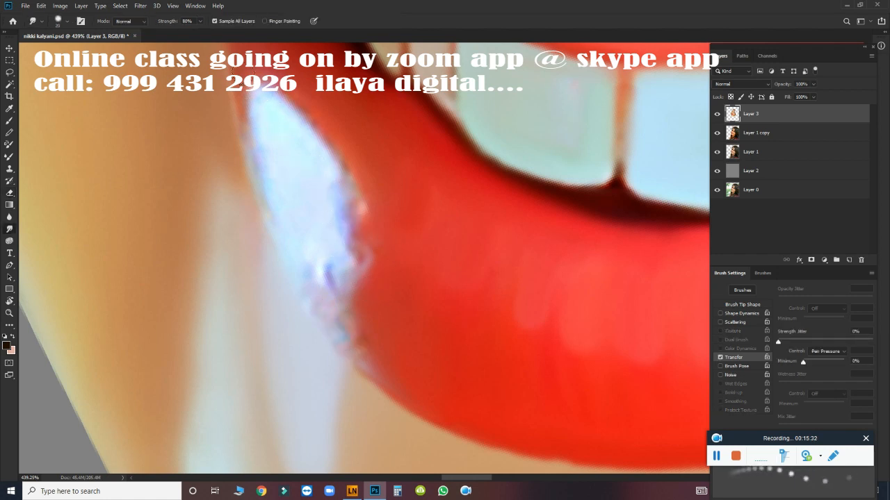
pyautogui.moveTo(258, 46)
pyautogui.mouseDown()
pyautogui.moveTo(319, 144)
pyautogui.moveTo(343, 147)
pyautogui.moveTo(372, 201)
pyautogui.moveTo(343, 194)
pyautogui.moveTo(372, 255)
pyautogui.moveTo(353, 270)
pyautogui.moveTo(326, 265)
pyautogui.mouseUp()
pyautogui.press(']')
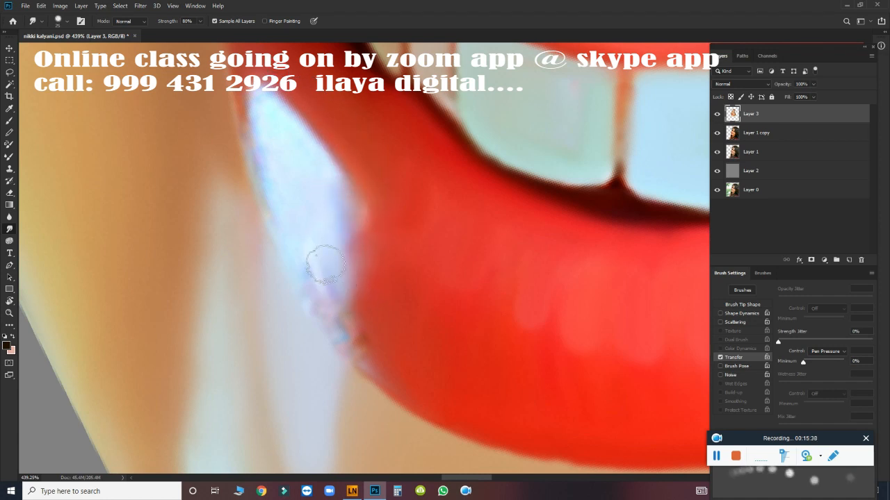
pyautogui.press('[')
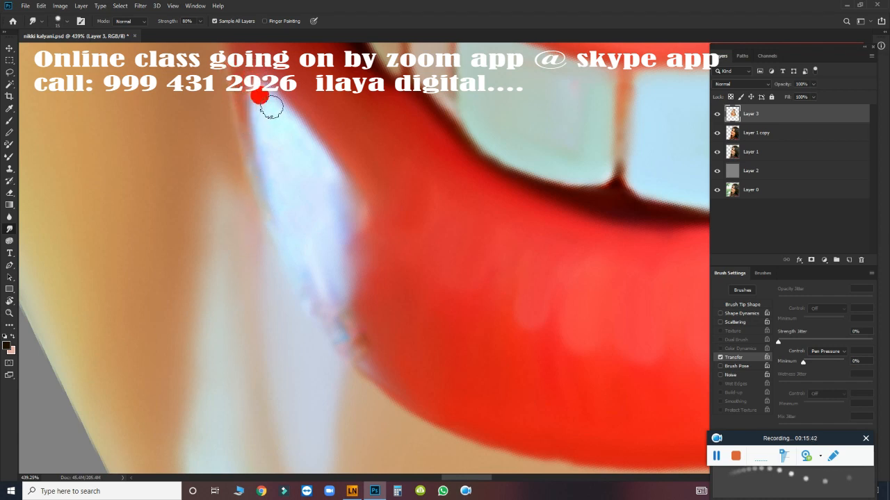
pyautogui.moveTo(271, 106); pyautogui.dragTo(280, 201)
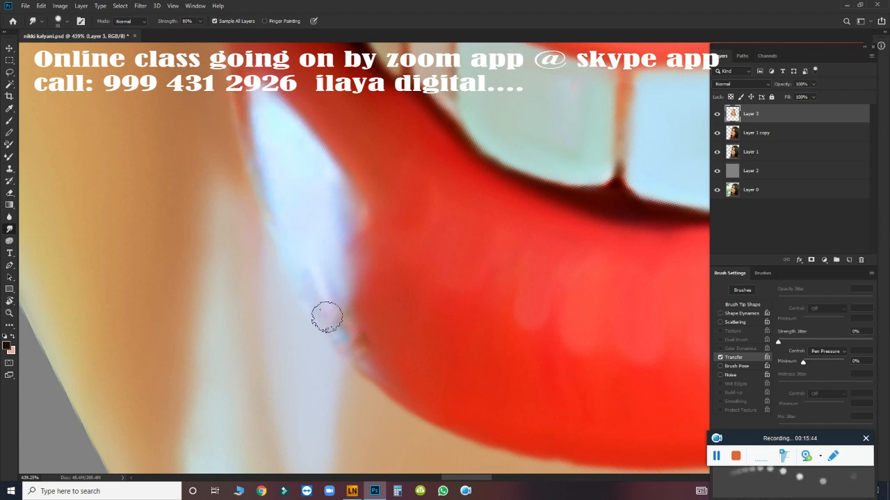
# - Smooth the white highlight's lower tip into the lip's edge and even out its middle
pyautogui.moveTo(362, 321)
pyautogui.mouseDown()
pyautogui.moveTo(358, 312)
pyautogui.moveTo(349, 340)
pyautogui.moveTo(393, 394)
pyautogui.mouseUp()
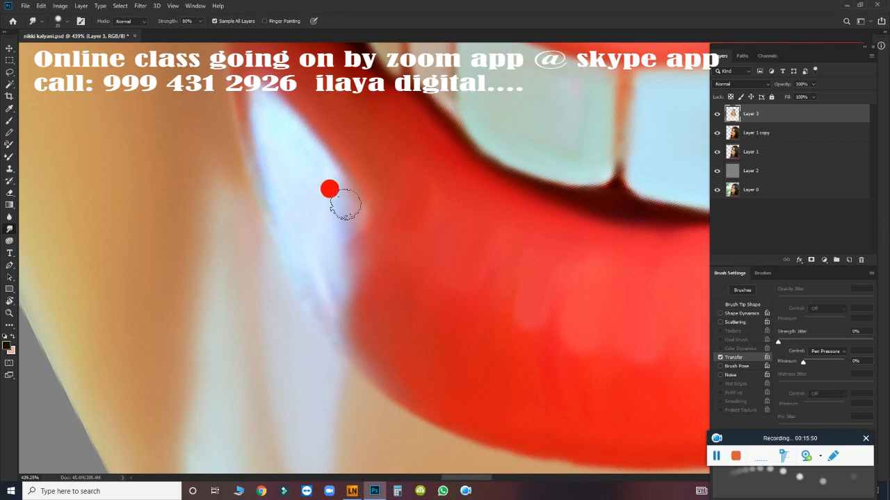
pyautogui.moveTo(345, 203)
pyautogui.mouseDown()
pyautogui.moveTo(333, 184)
pyautogui.moveTo(328, 286)
pyautogui.mouseUp()
pyautogui.moveTo(298, 187)
pyautogui.mouseDown()
pyautogui.moveTo(319, 285)
pyautogui.moveTo(337, 321)
pyautogui.mouseUp()
pyautogui.moveTo(479, 275); pyautogui.dragTo(290, 314)
pyautogui.moveTo(455, 236); pyautogui.dragTo(439, 276)
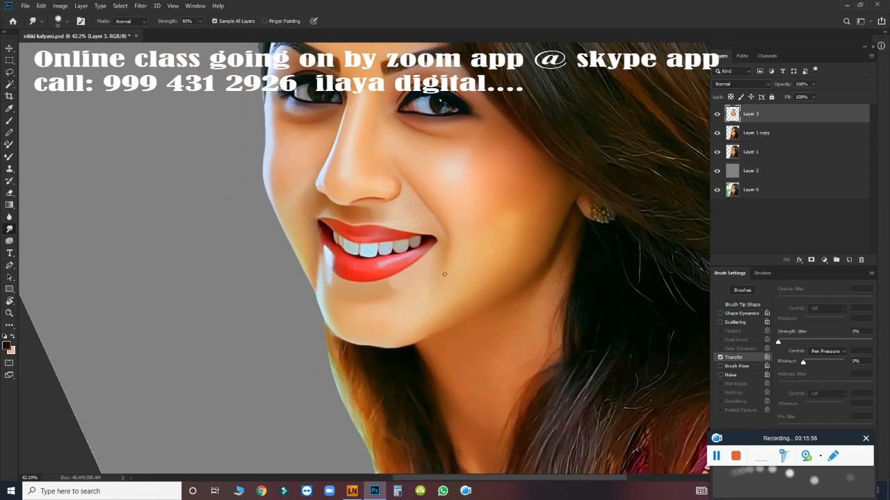